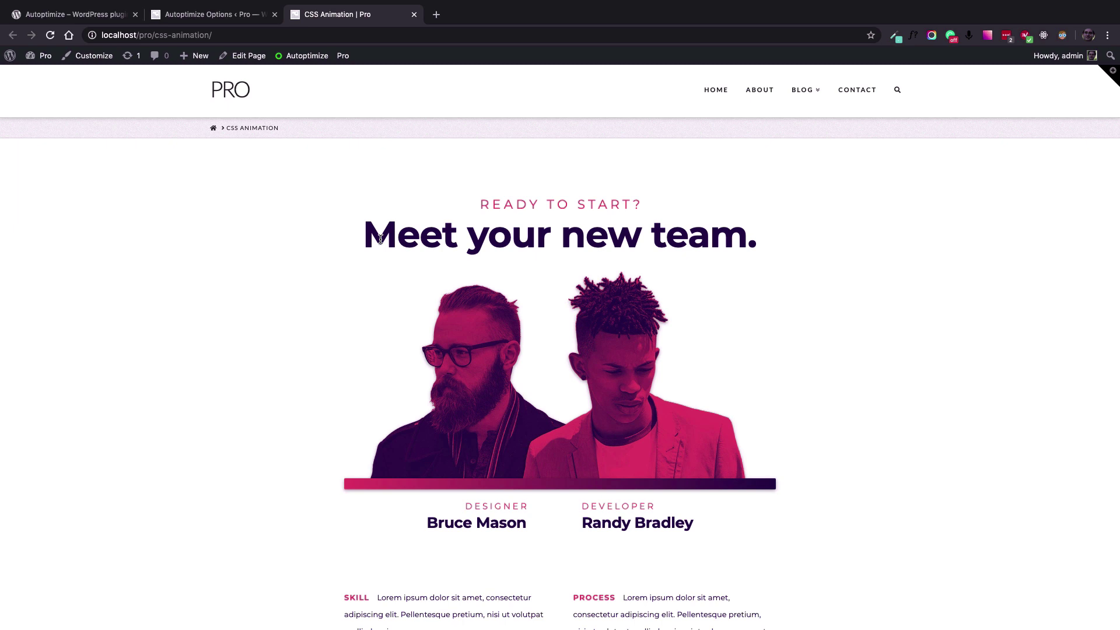
Look over the Autoptimize plugin page, then return to the site's CSS Animation page.
left_click(81, 15)
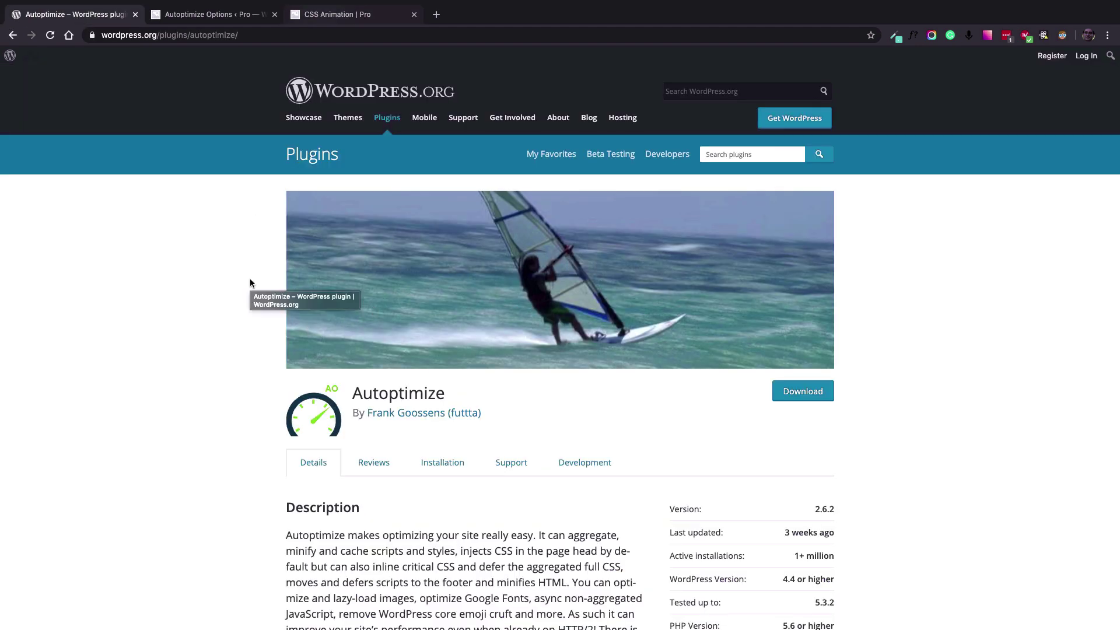
scroll(251, 282, "down", 3)
scroll(249, 280, "up", 3)
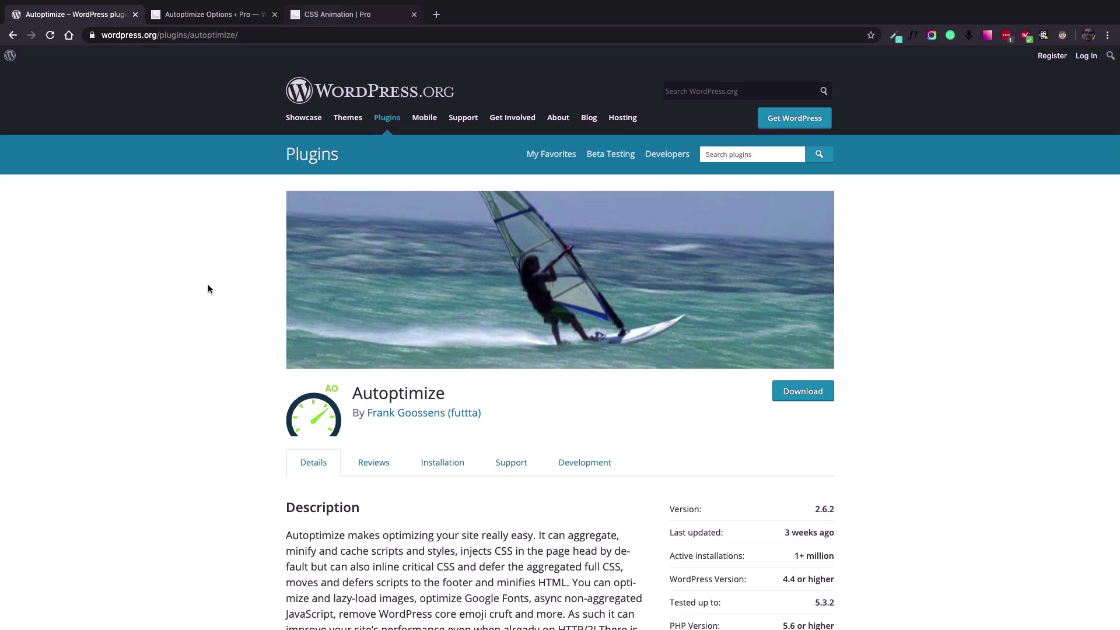
scroll(242, 258, "down", 2)
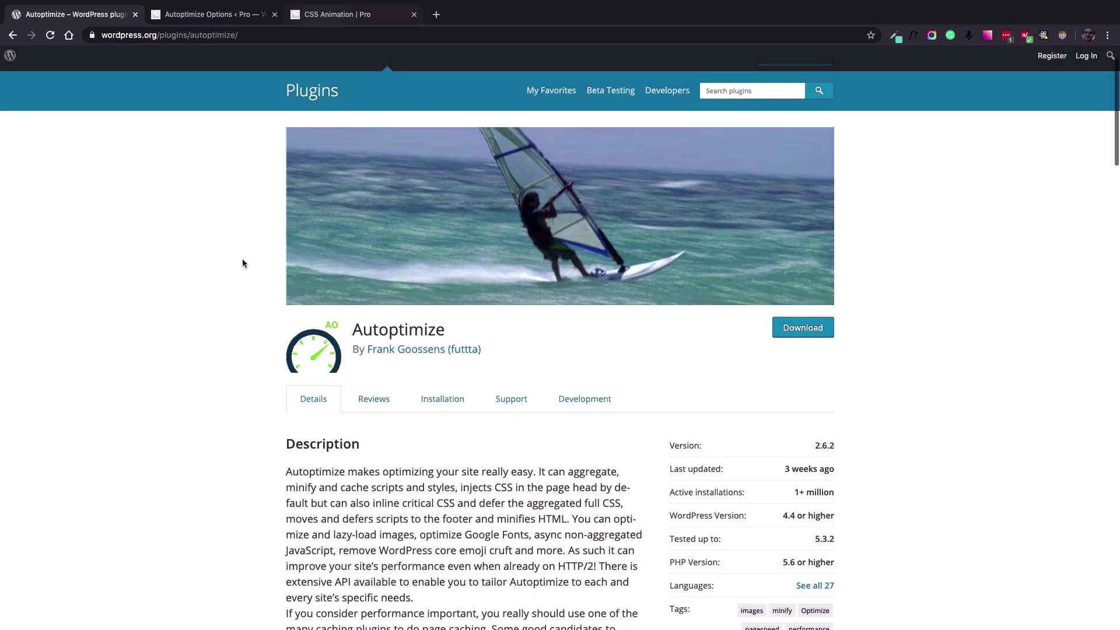
scroll(243, 258, "up", 2)
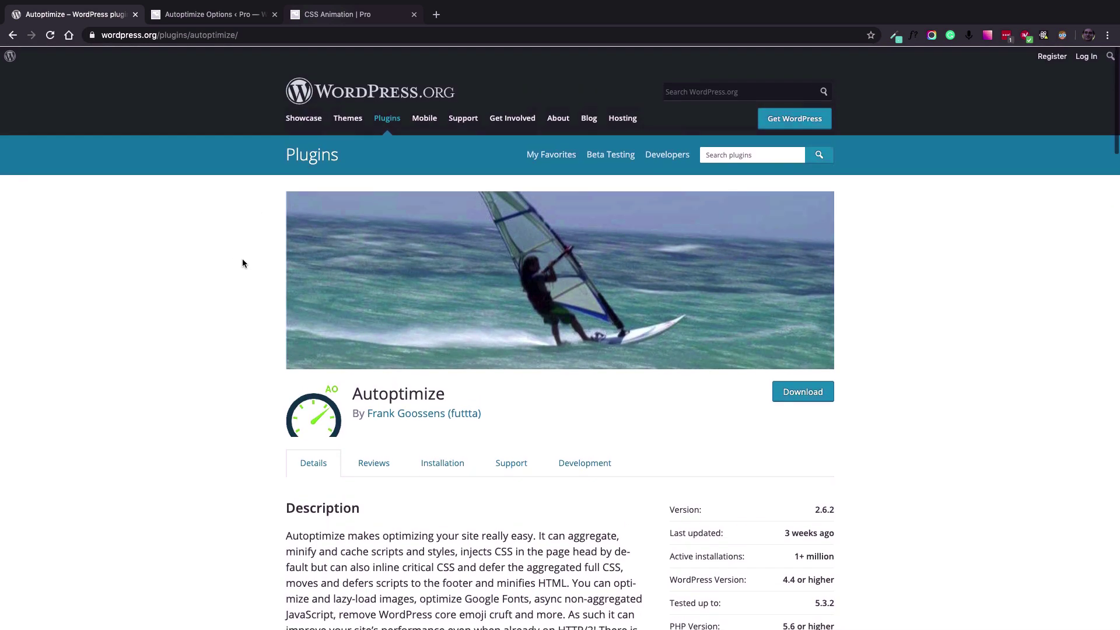
left_click(336, 18)
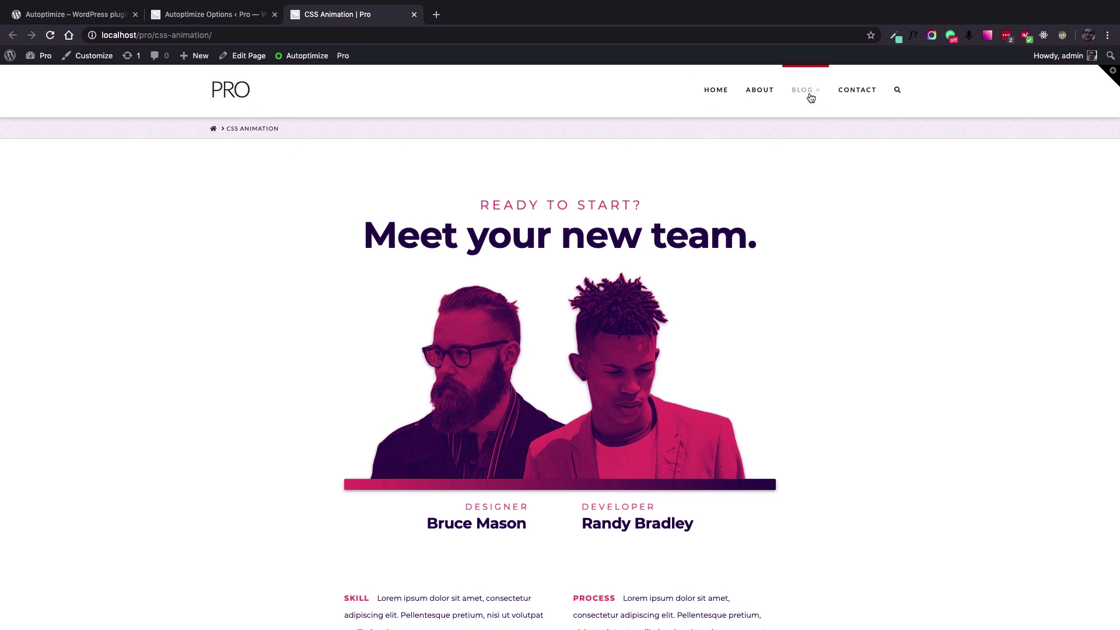
Scroll through the CSS Animation page and reload it with Cmd+R.
mouse_move(807, 95)
mouse_move(760, 128)
scroll(442, 316, "down", 4)
scroll(350, 321, "up", 4)
scroll(495, 245, "down", 3)
key("super+r")
Inspect the page and show its loaded files in the DevTools Sources panel.
right_click(330, 203)
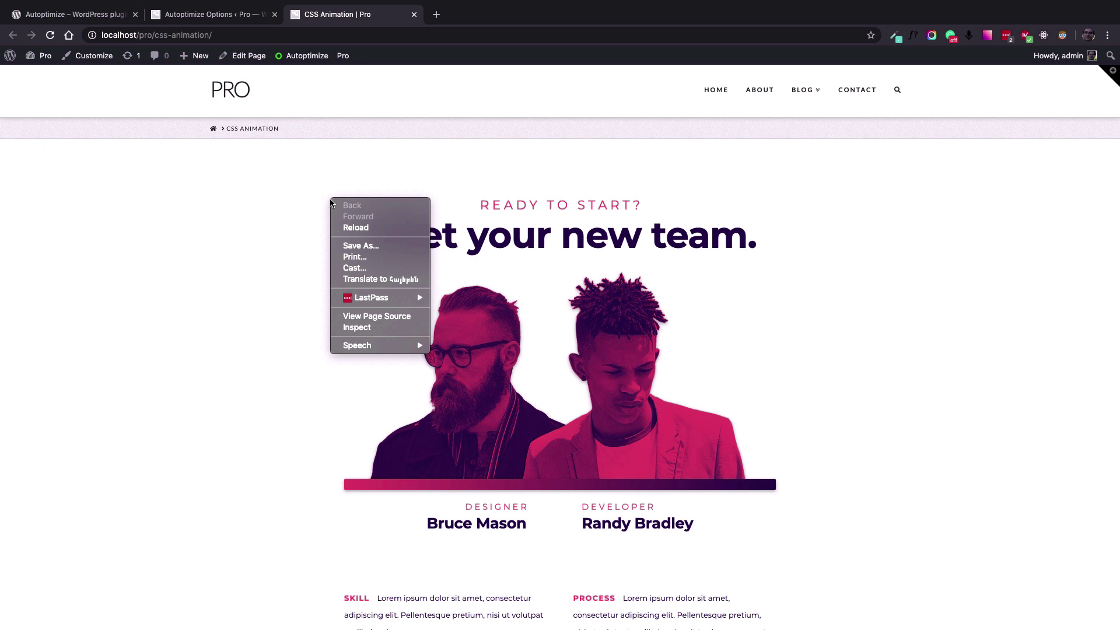
left_click(362, 329)
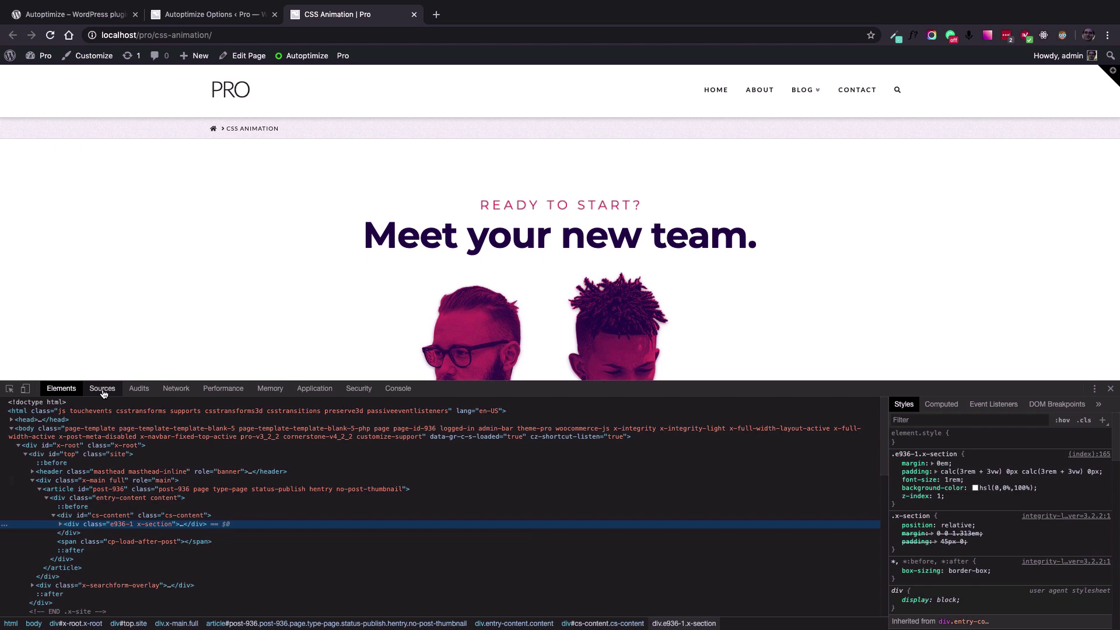
left_click(102, 389)
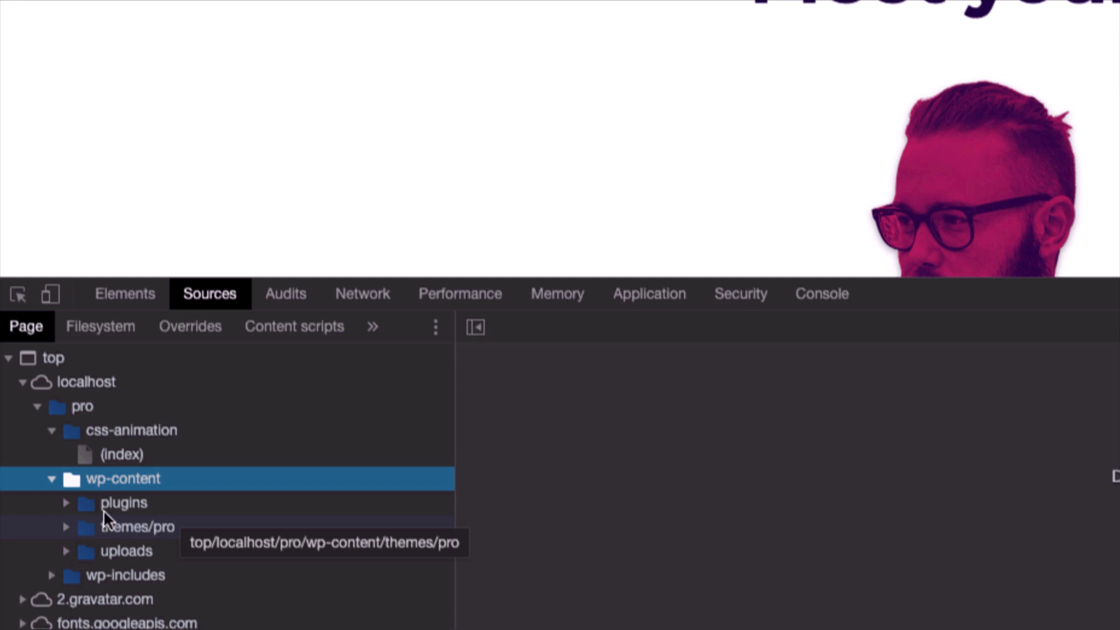
Expand plugins, contact-form-7/includes/js and essential-grid/public/assets in the Sources tree.
left_click(66, 502)
scroll(182, 508, "down", 1)
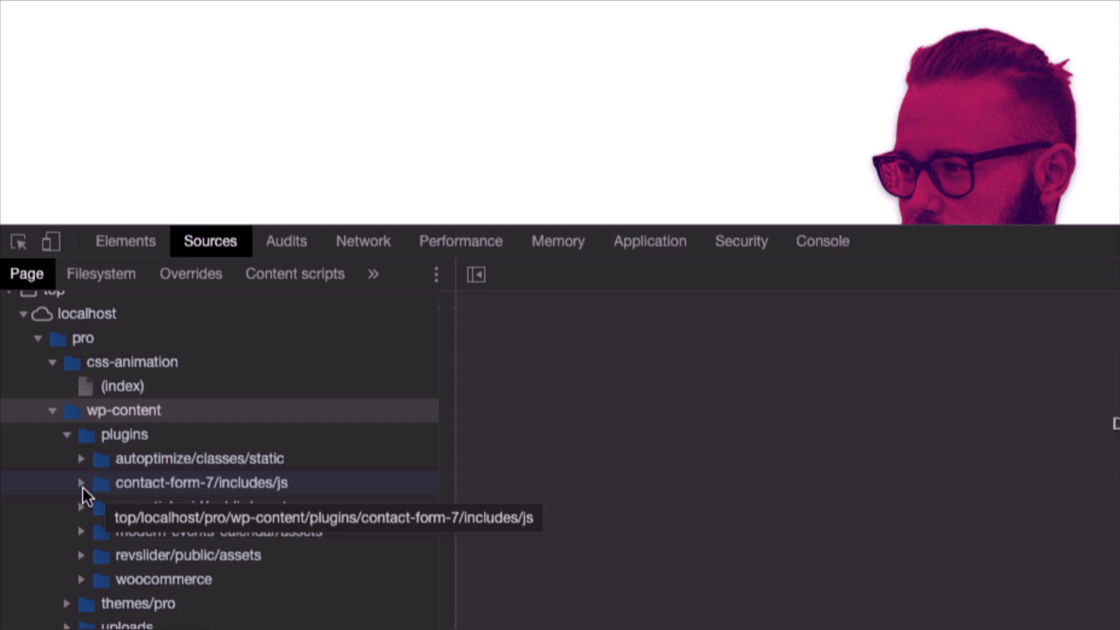
left_click(82, 483)
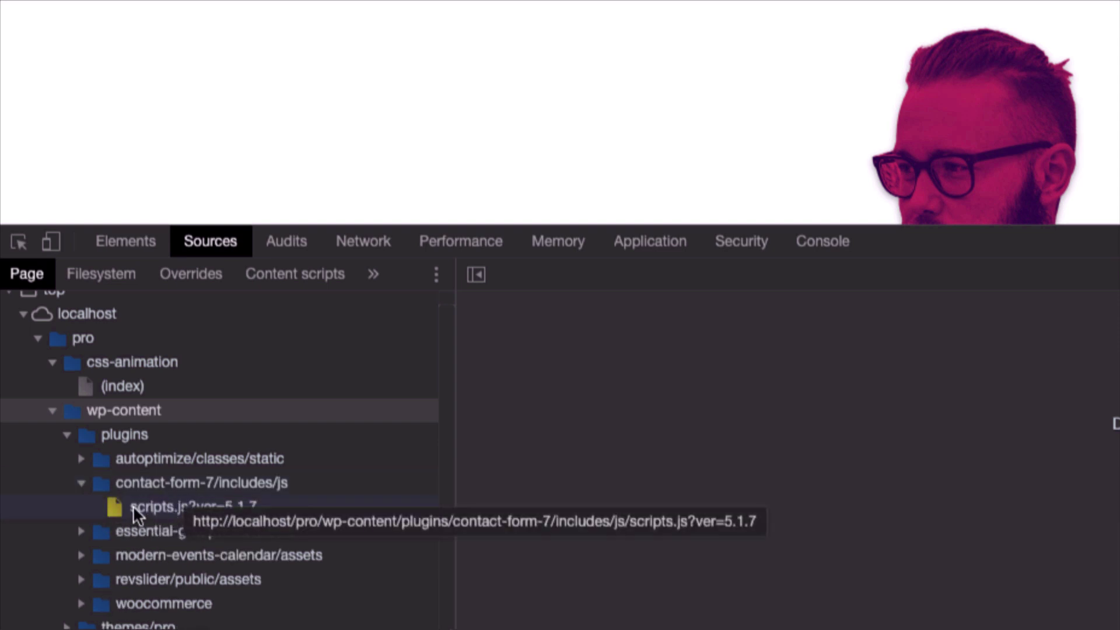
left_click(80, 531)
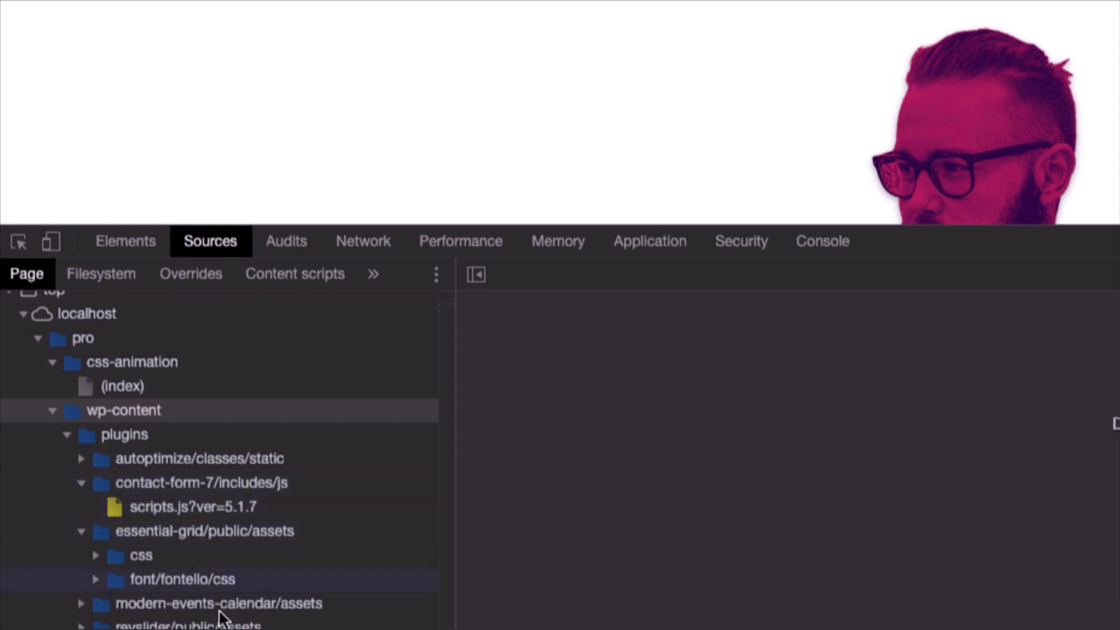
Expand the essential-grid css folder and locate the theme's cs.42340b2.js script under themes/pro.
left_click(94, 495)
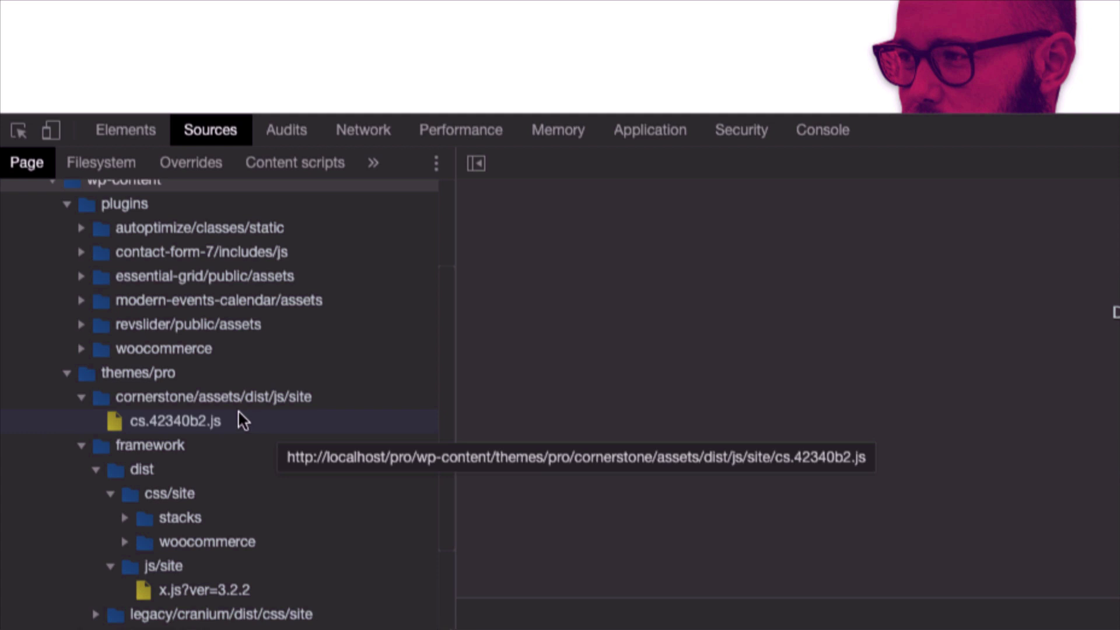
left_click(163, 421)
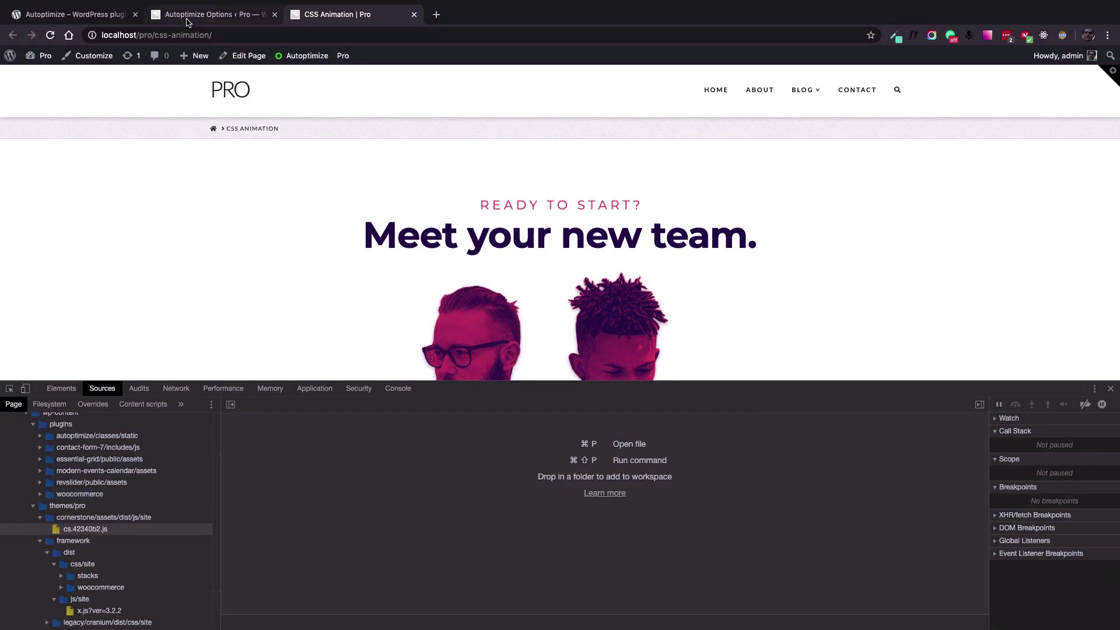
In Autoptimize settings, tick Optimize JavaScript Code, Optimize CSS Code and Optimize HTML Code.
left_click(187, 16)
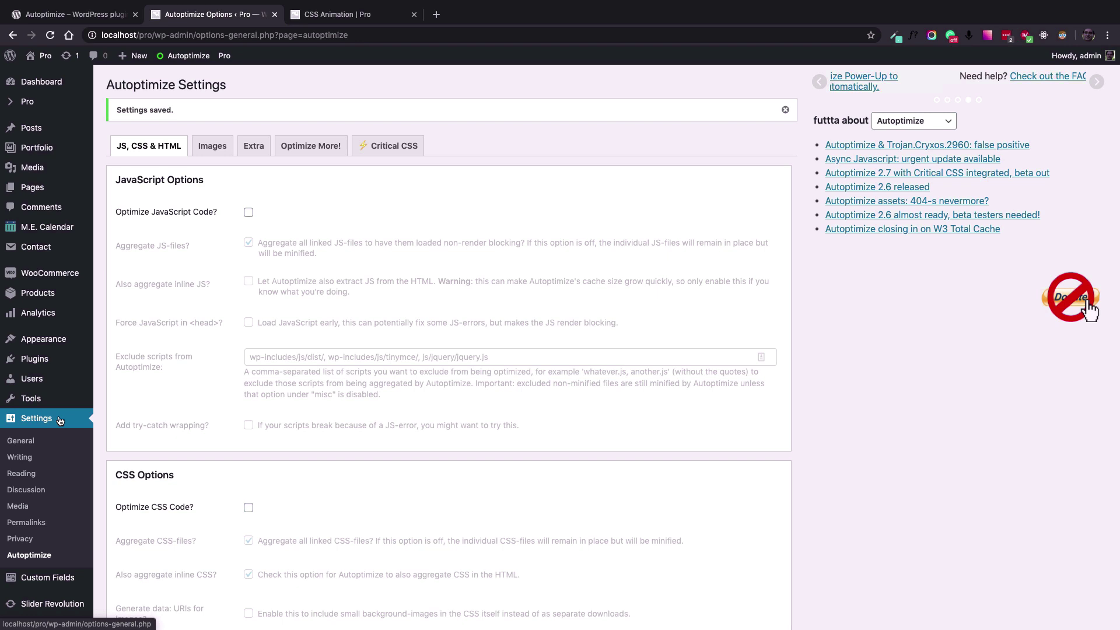
mouse_move(22, 566)
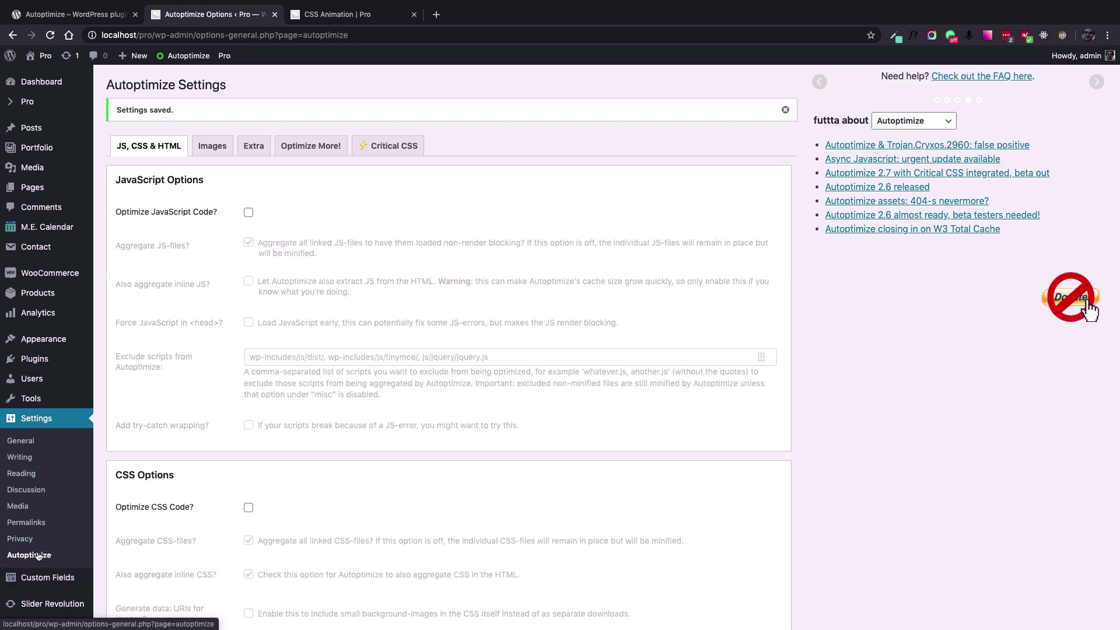
mouse_move(180, 60)
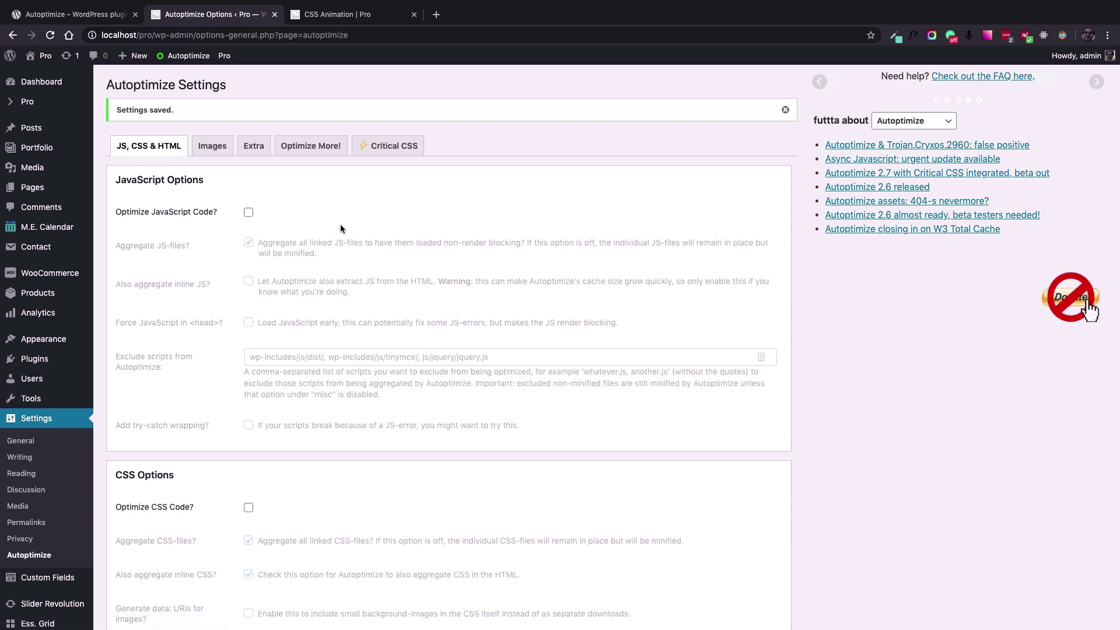
scroll(340, 227, "down", 1)
scroll(341, 228, "up", 1)
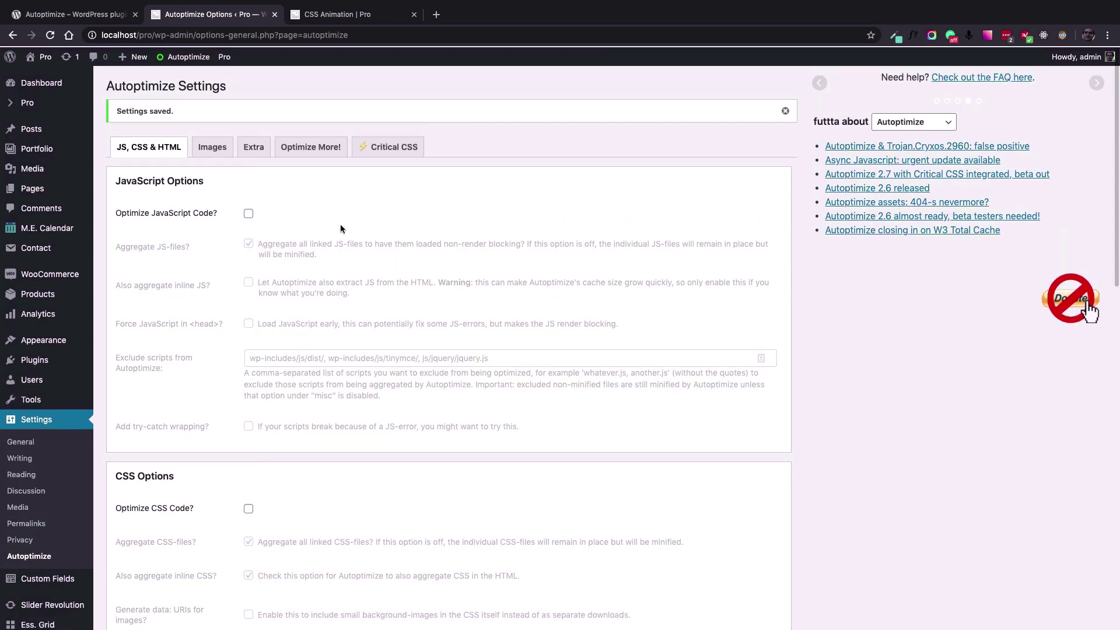
scroll(341, 228, "down", 1)
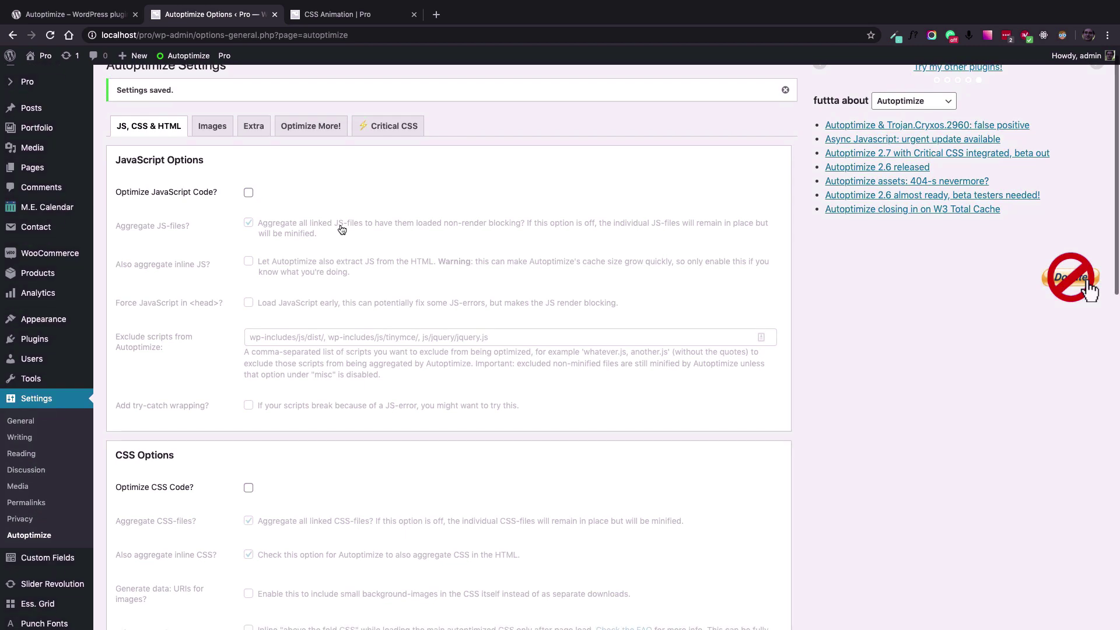
left_click(248, 193)
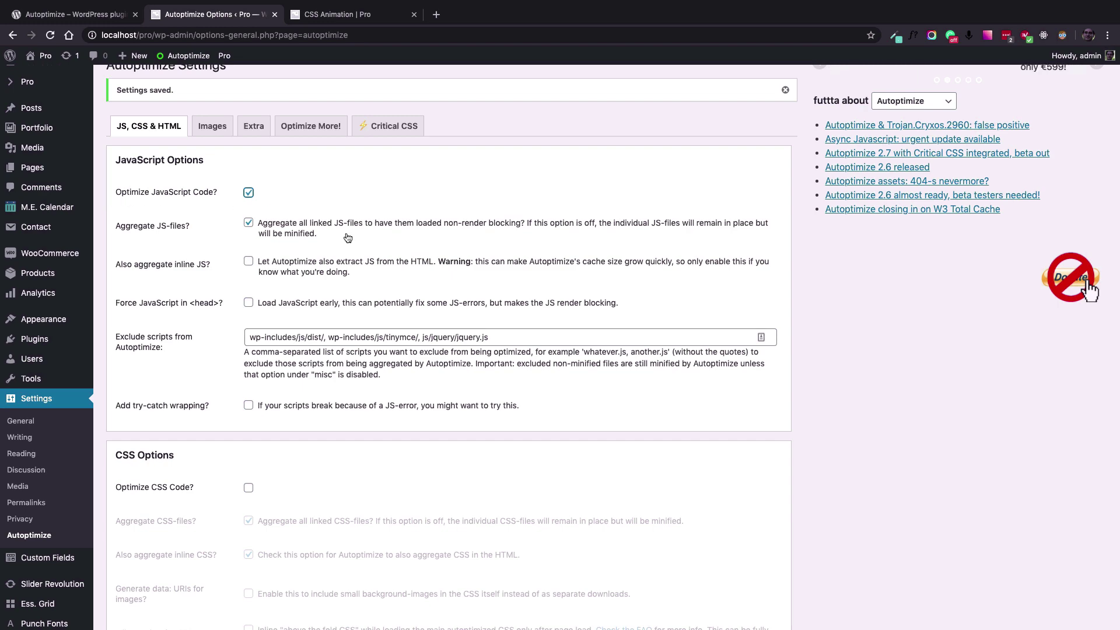
scroll(344, 236, "down", 5)
left_click(248, 318)
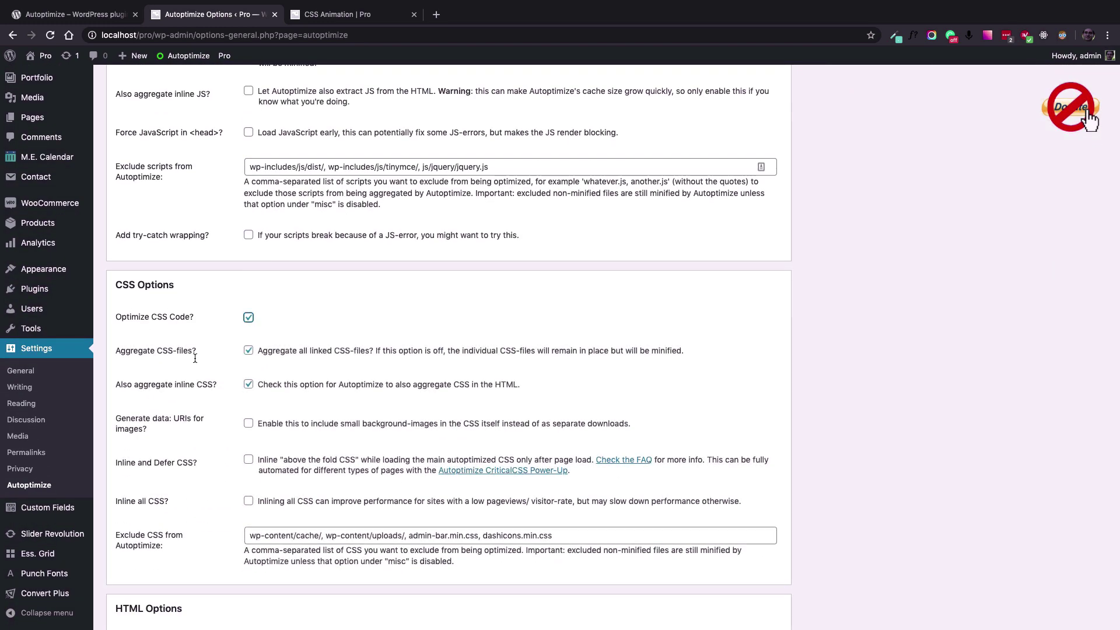
scroll(336, 302, "down", 10)
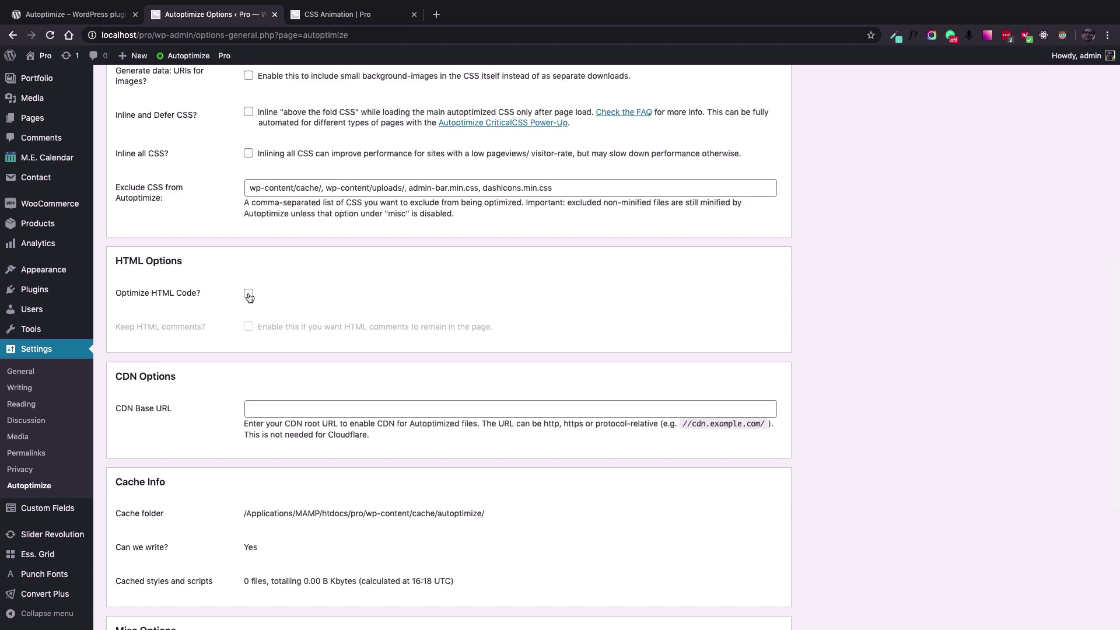
left_click(248, 294)
scroll(337, 321, "up", 2)
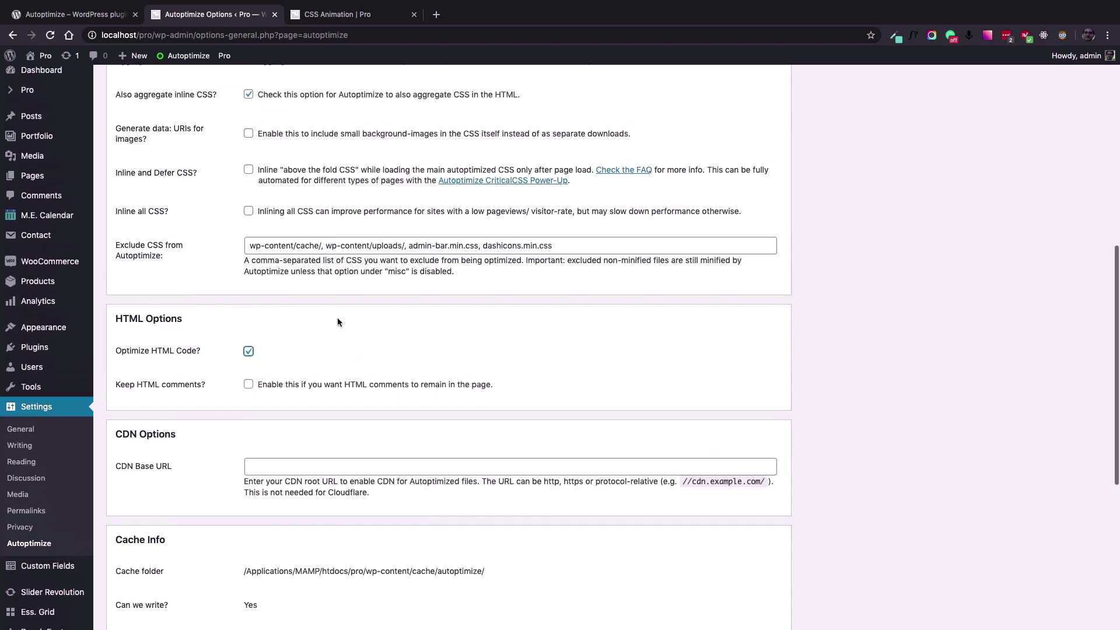
scroll(337, 320, "up", 8)
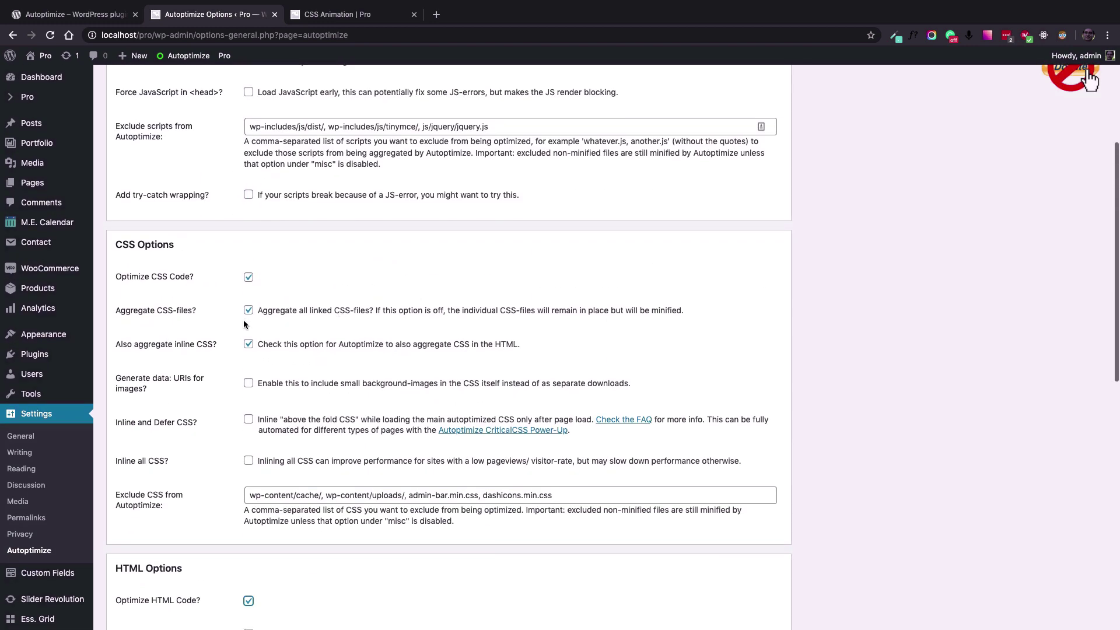
scroll(418, 327, "up", 7)
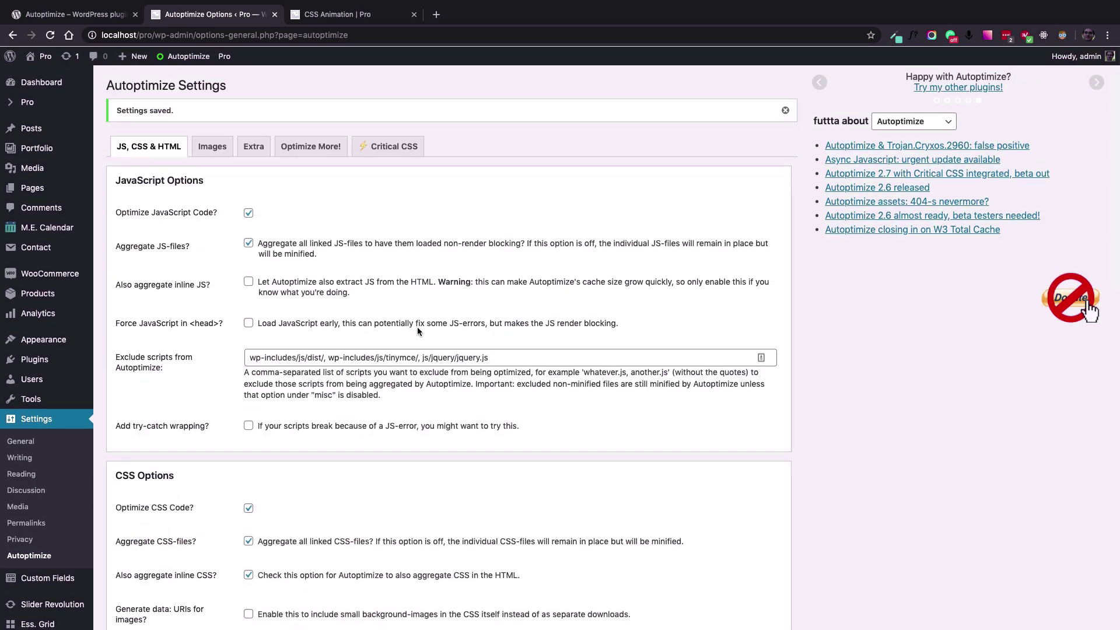
scroll(418, 332, "down", 3)
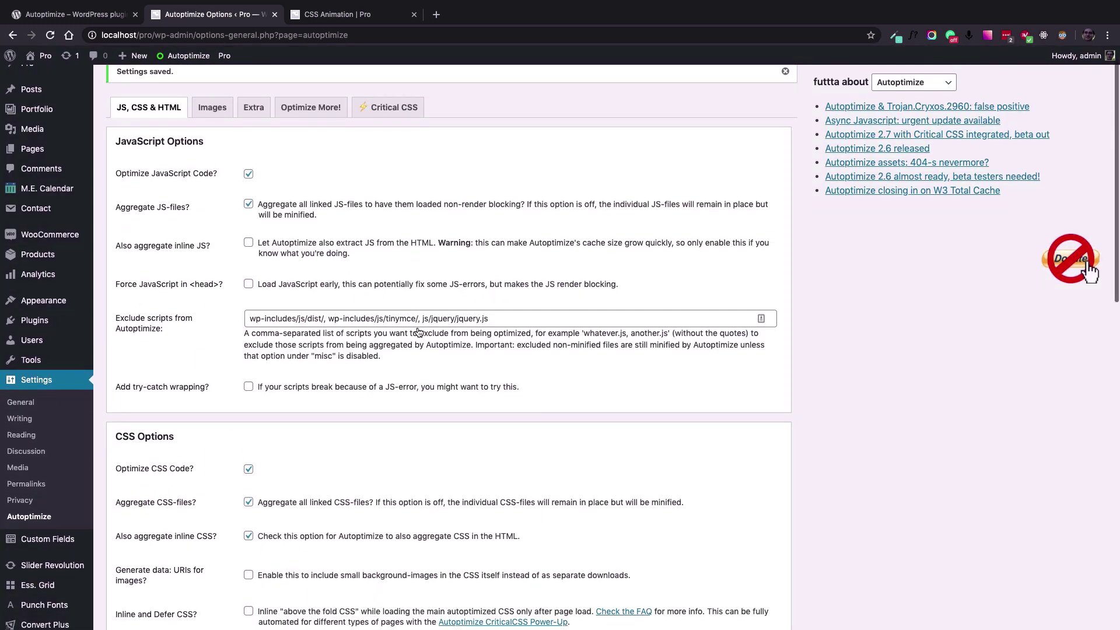
scroll(418, 326, "up", 5)
scroll(417, 327, "down", 10)
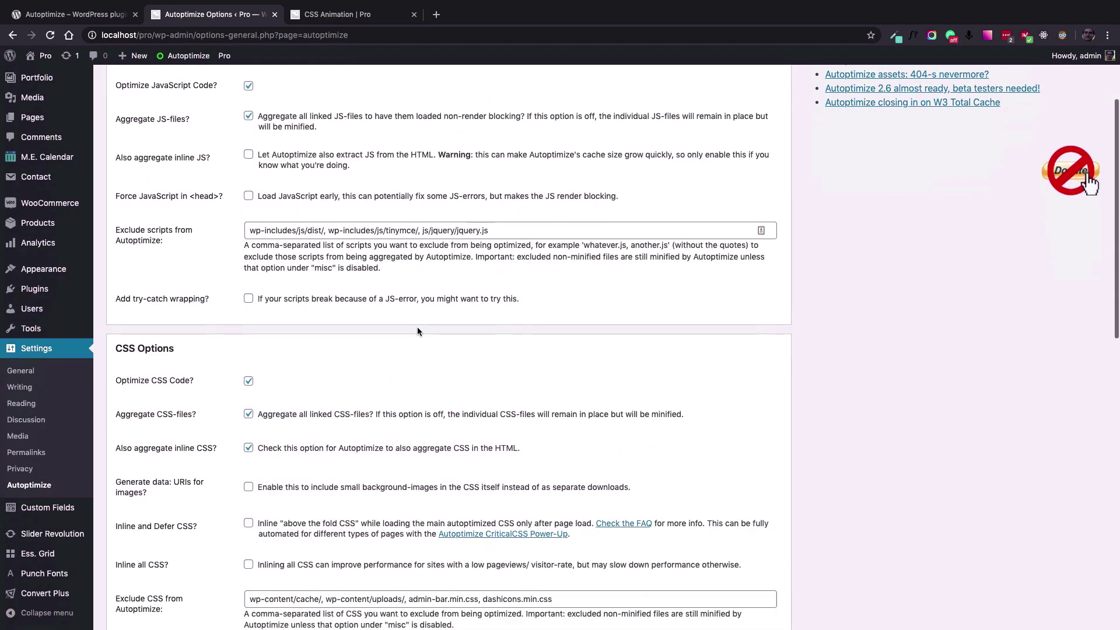
scroll(417, 330, "down", 3)
scroll(418, 326, "up", 10)
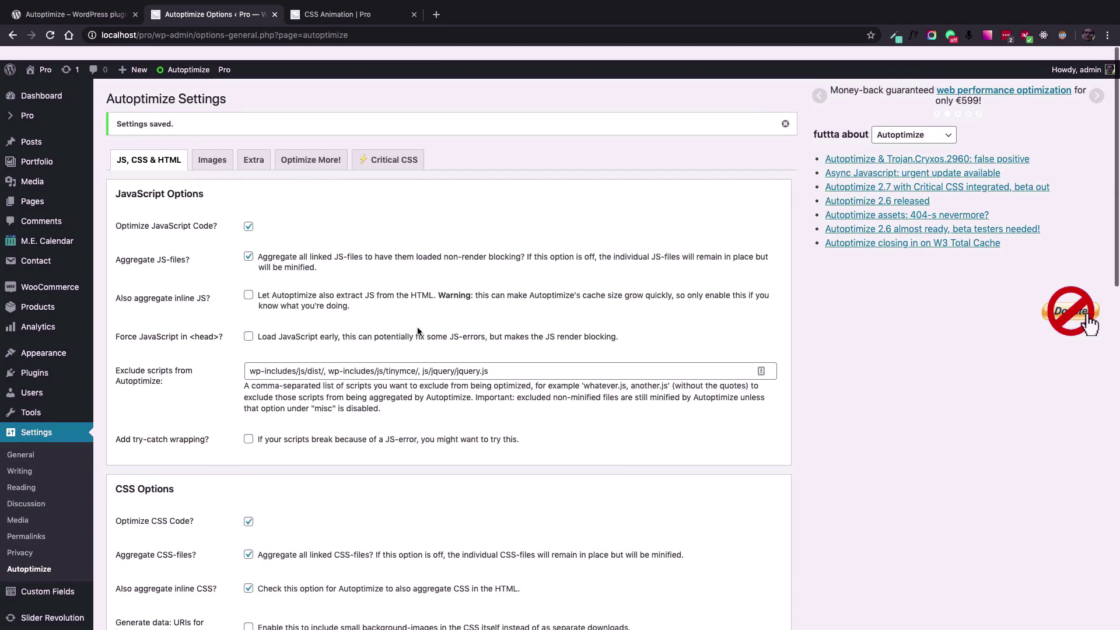
scroll(417, 330, "down", 15)
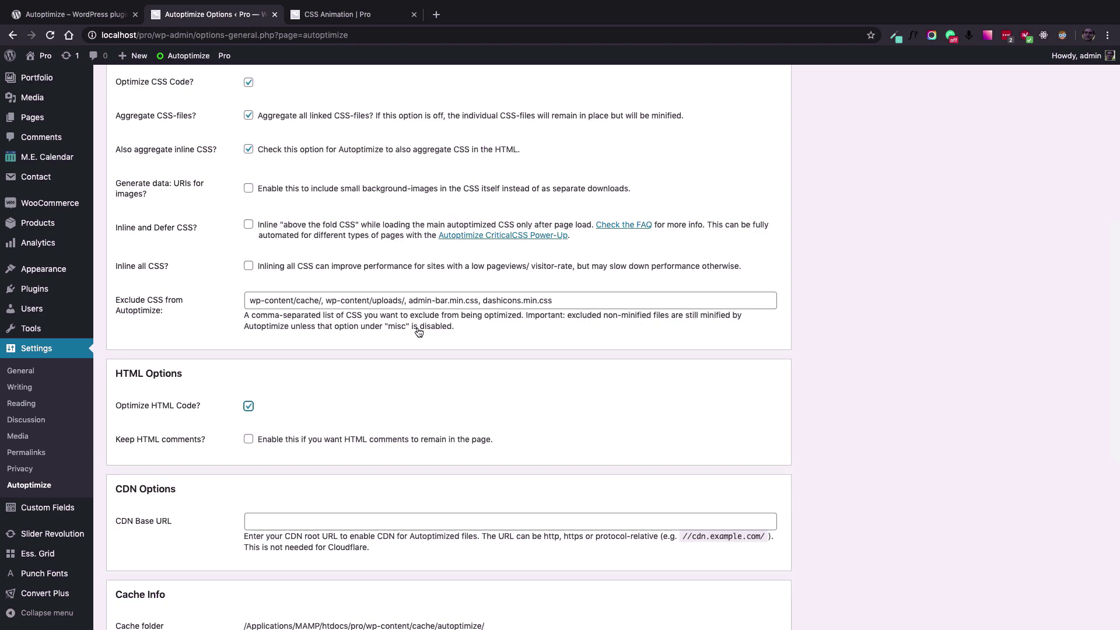
scroll(417, 332, "up", 8)
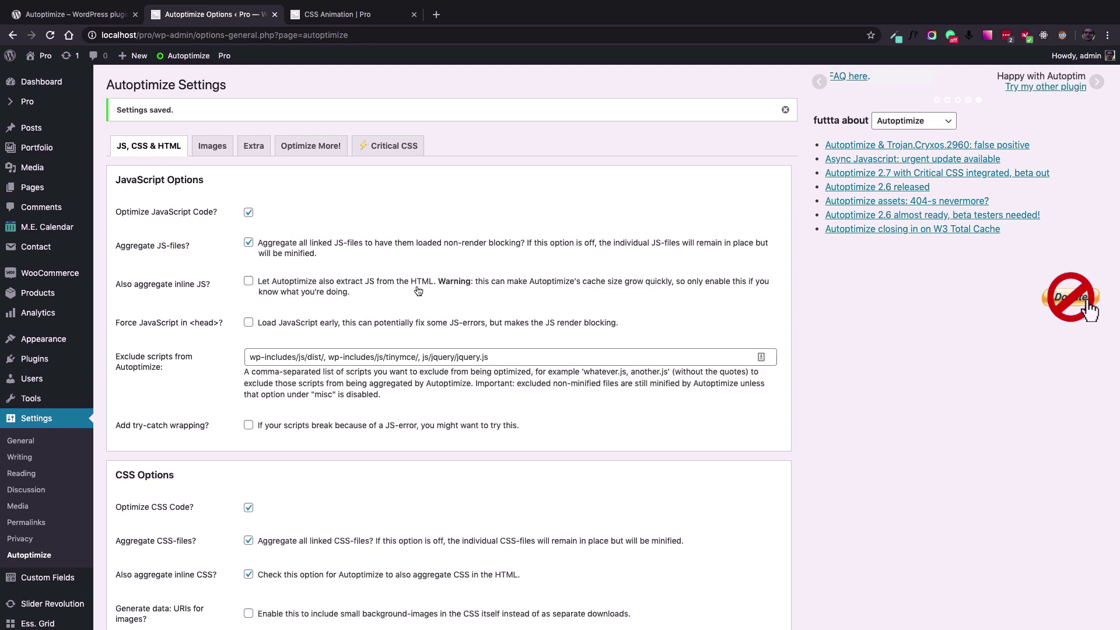
Apply Save Changes and Empty Cache at the bottom of the Autoptimize settings, then review the saved page.
scroll(418, 330, "down", 20)
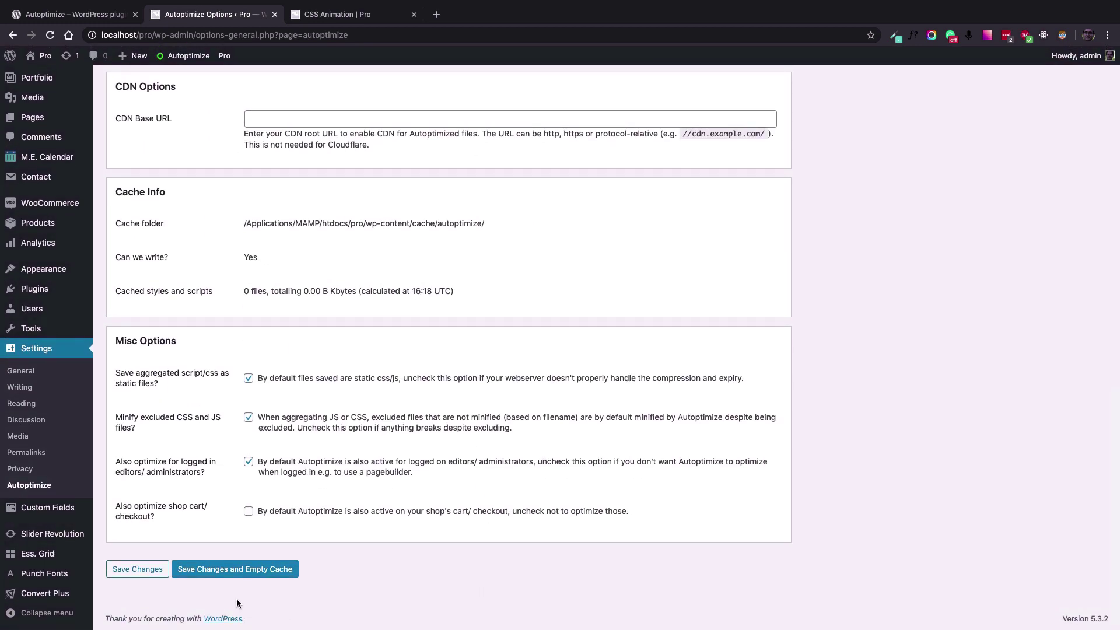
left_click(270, 573)
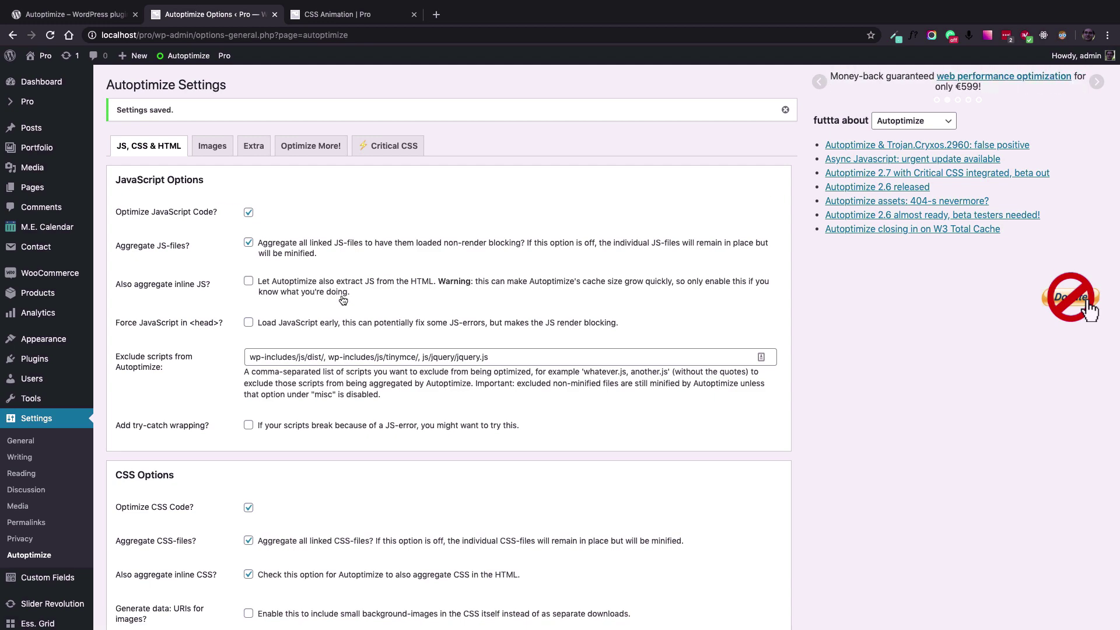
scroll(342, 299, "down", 4)
scroll(342, 299, "down", 4)
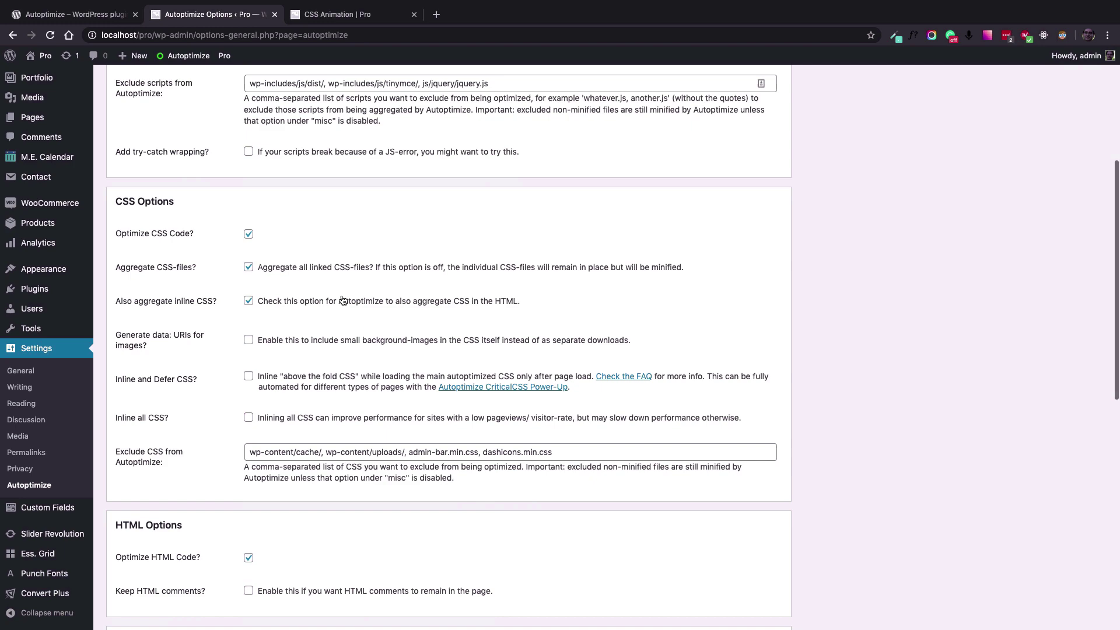
scroll(342, 299, "up", 4)
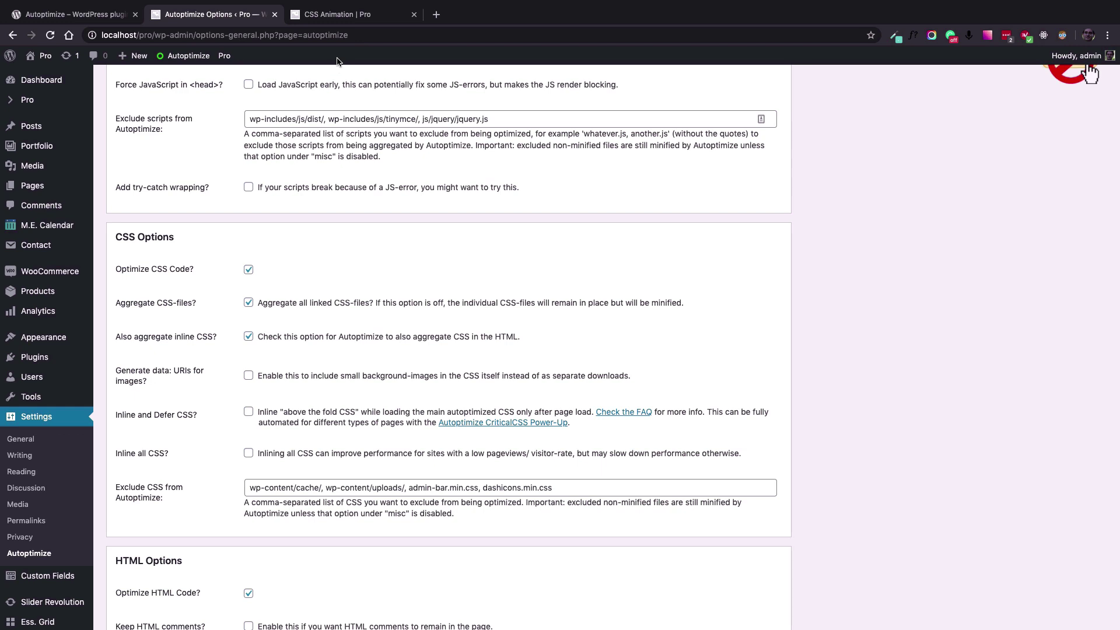
Reload the CSS Animation page and open the merged JS file under wp-content/cache/autoptimize.
left_click(331, 14)
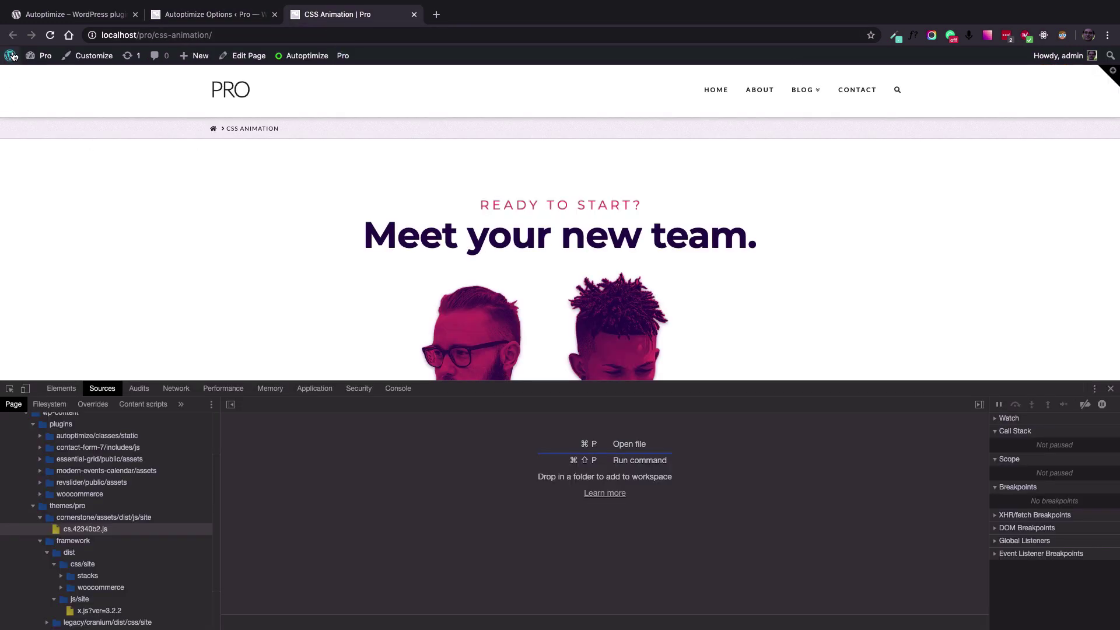
left_click(50, 35)
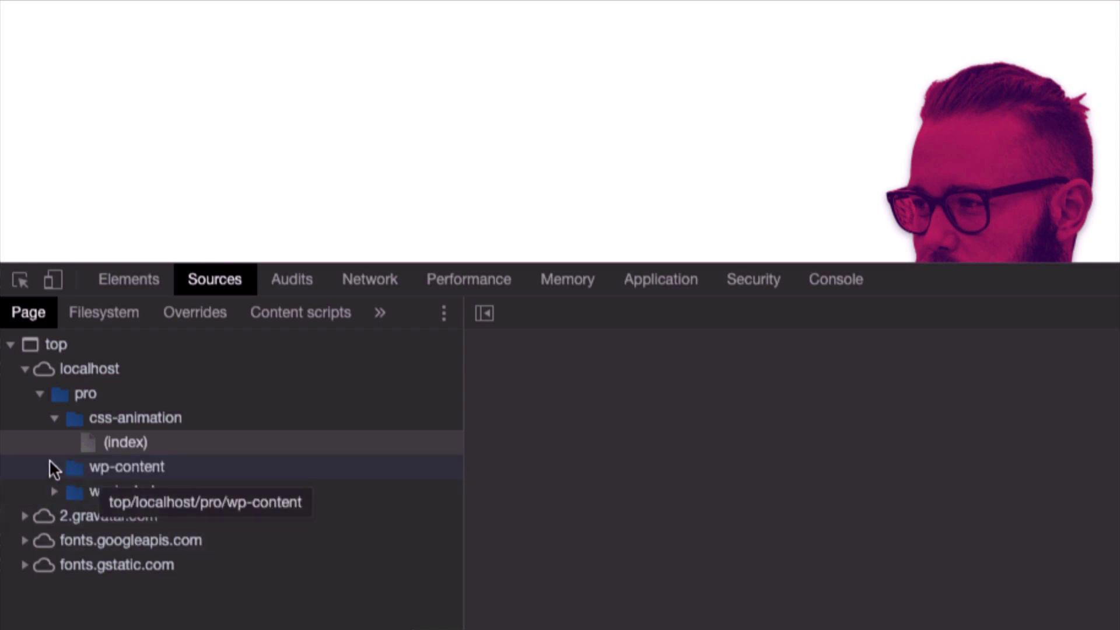
left_click(55, 467)
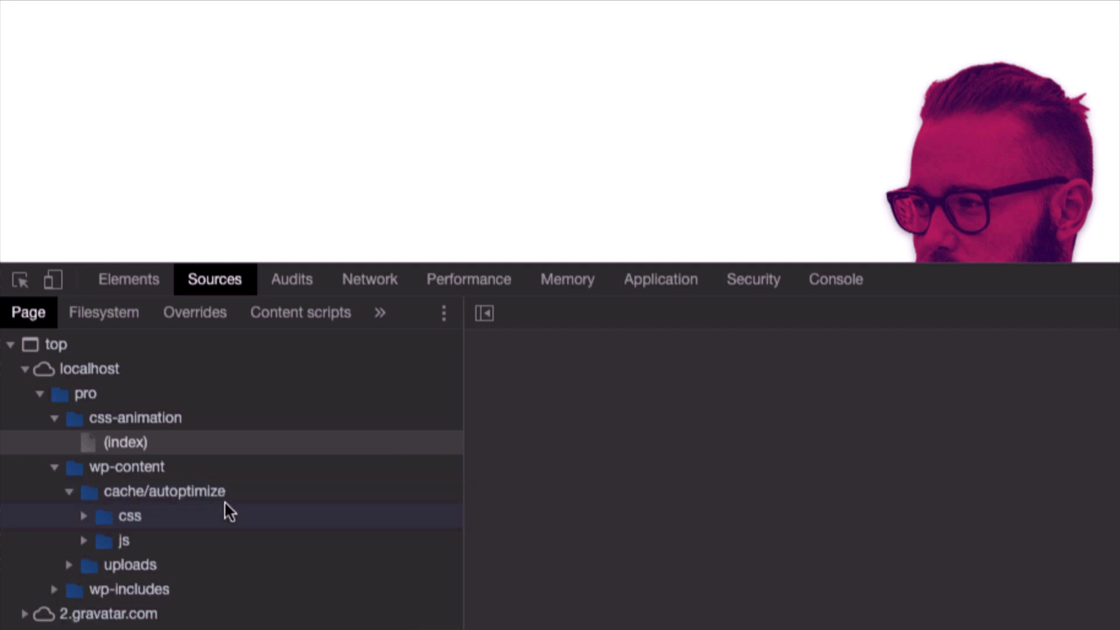
left_click(83, 516)
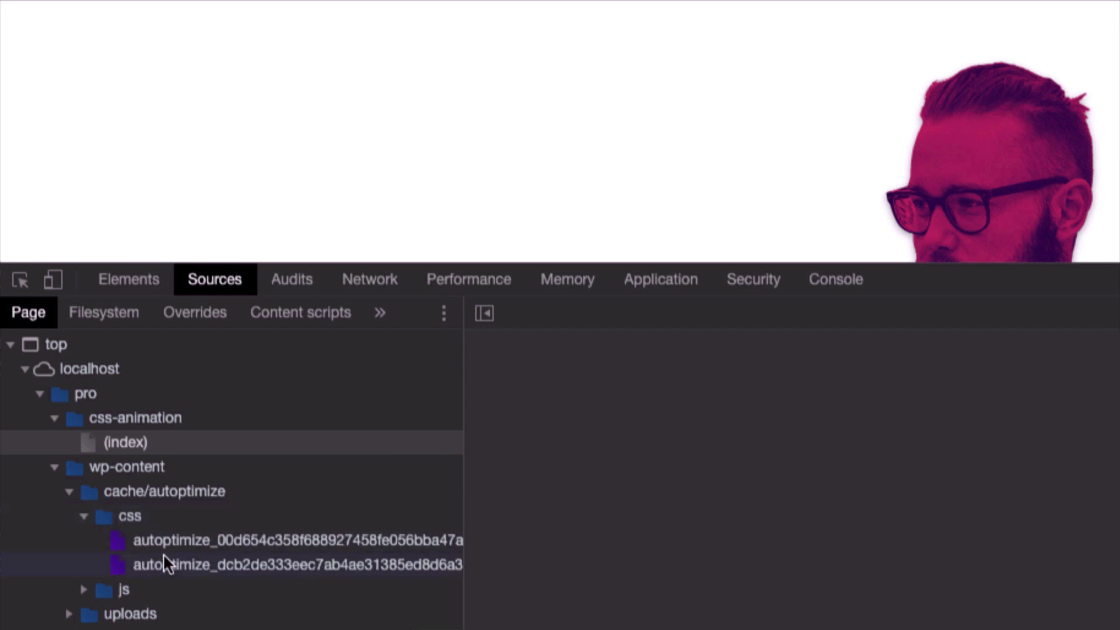
left_click(84, 590)
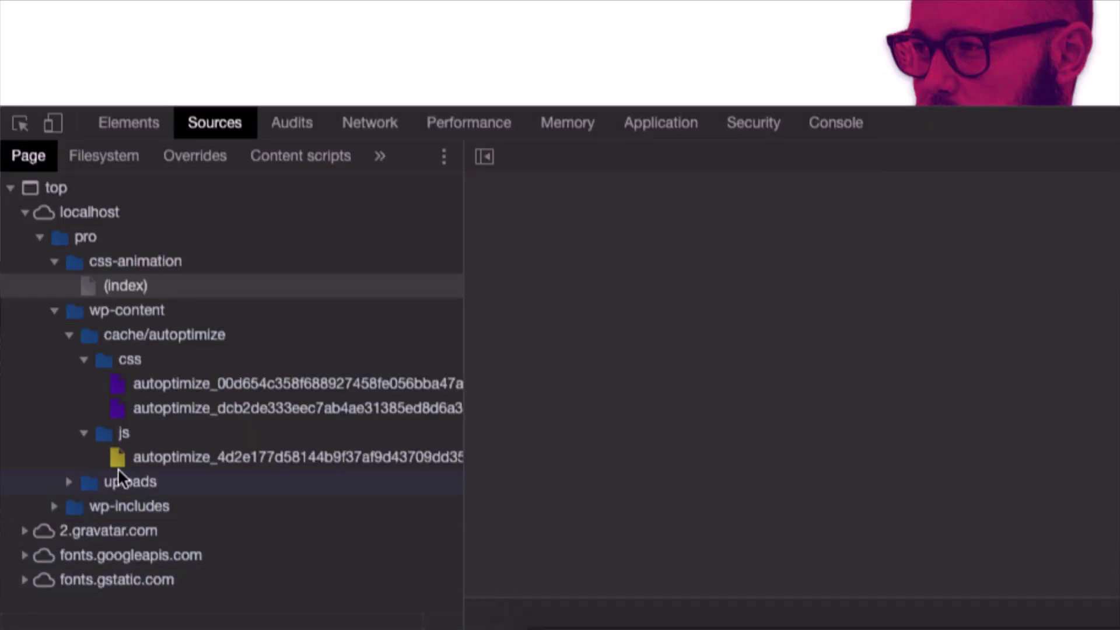
left_click(174, 452)
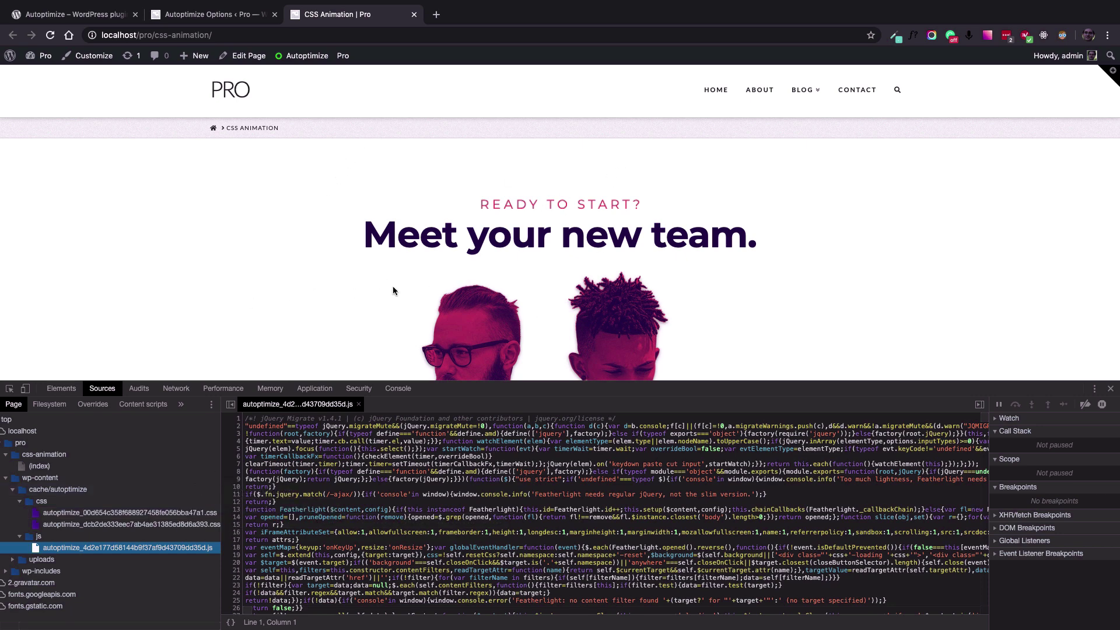
Focus and scroll the CSS Animation page, then reload it with Cmd+R.
mouse_move(811, 101)
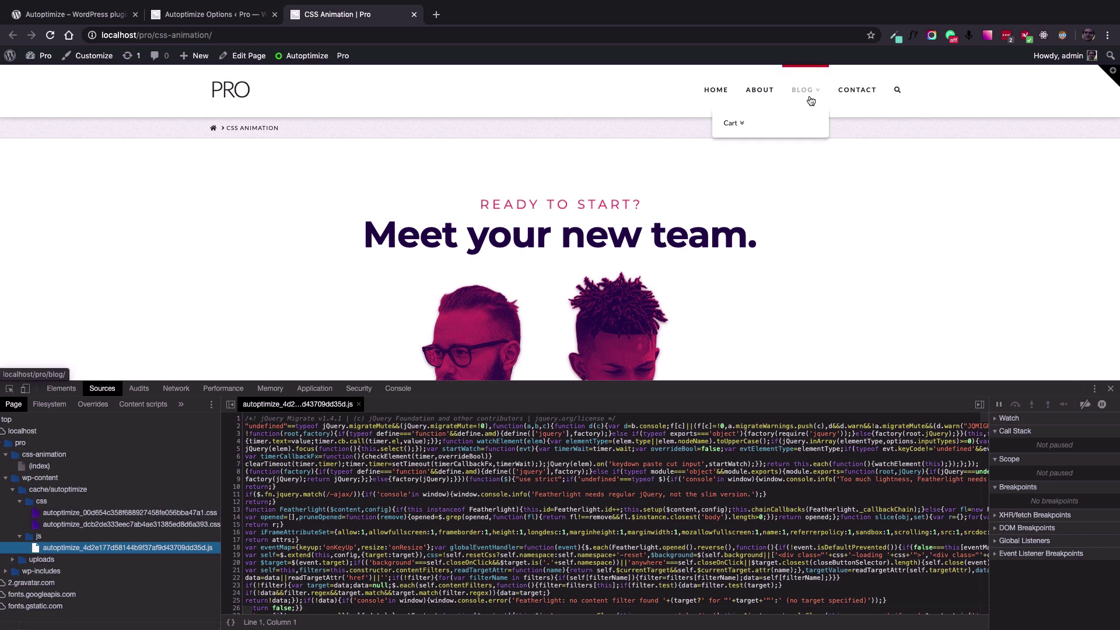
scroll(710, 239, "down", 5)
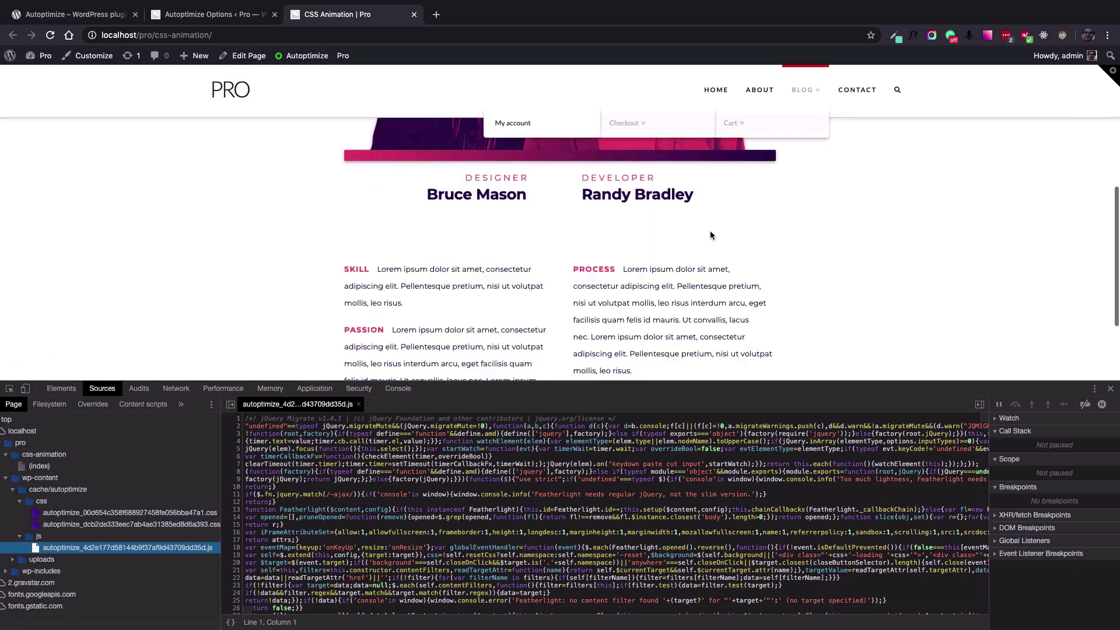
scroll(712, 227, "up", 10)
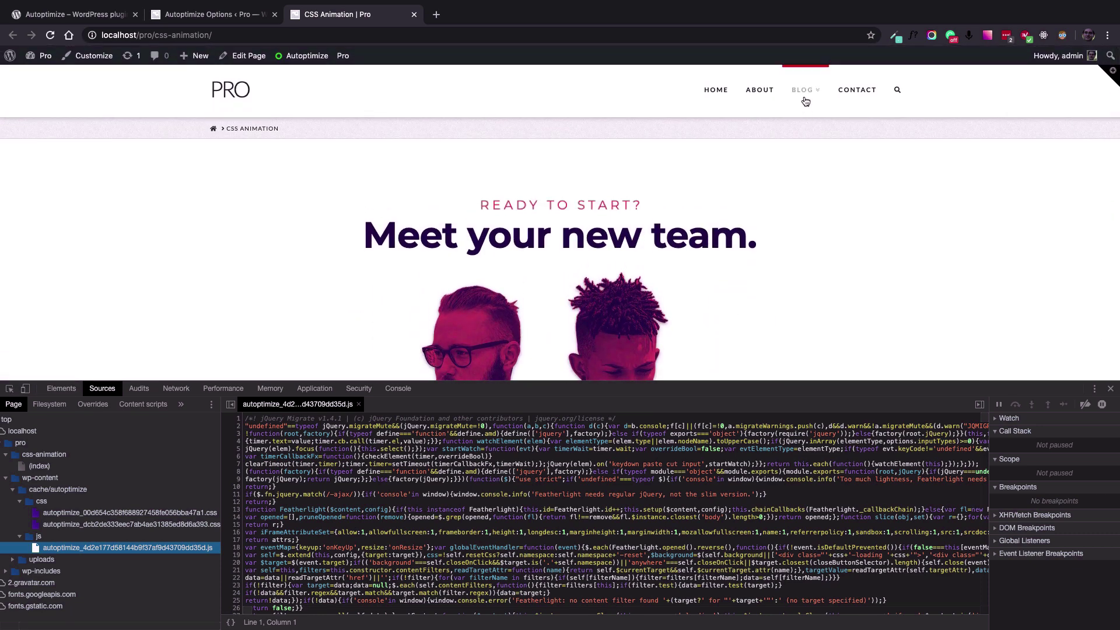
mouse_move(732, 126)
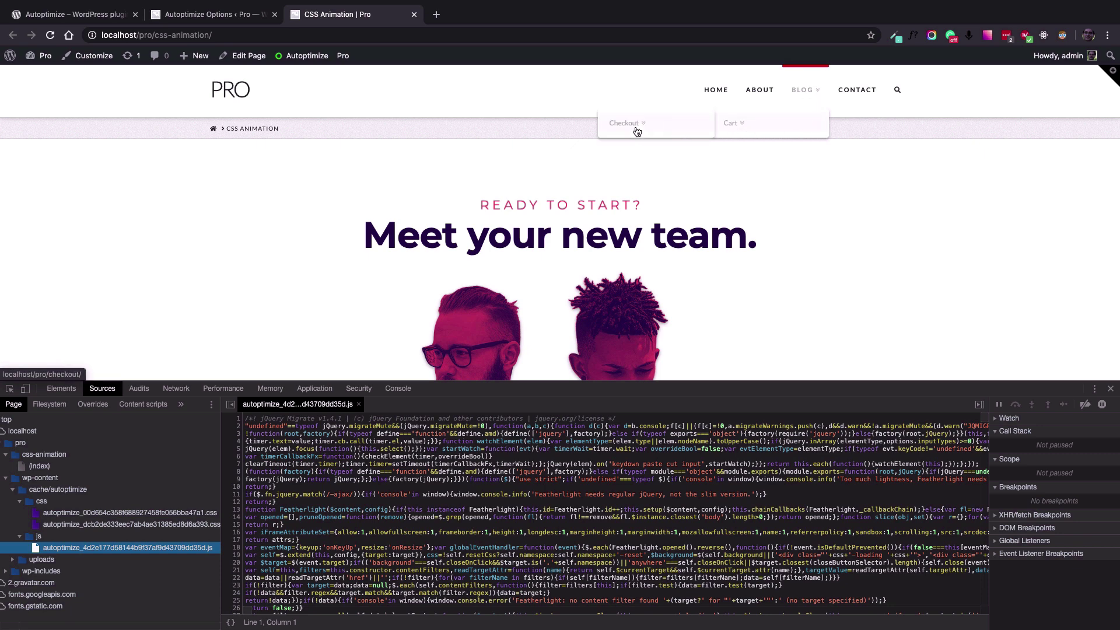
left_click(907, 229)
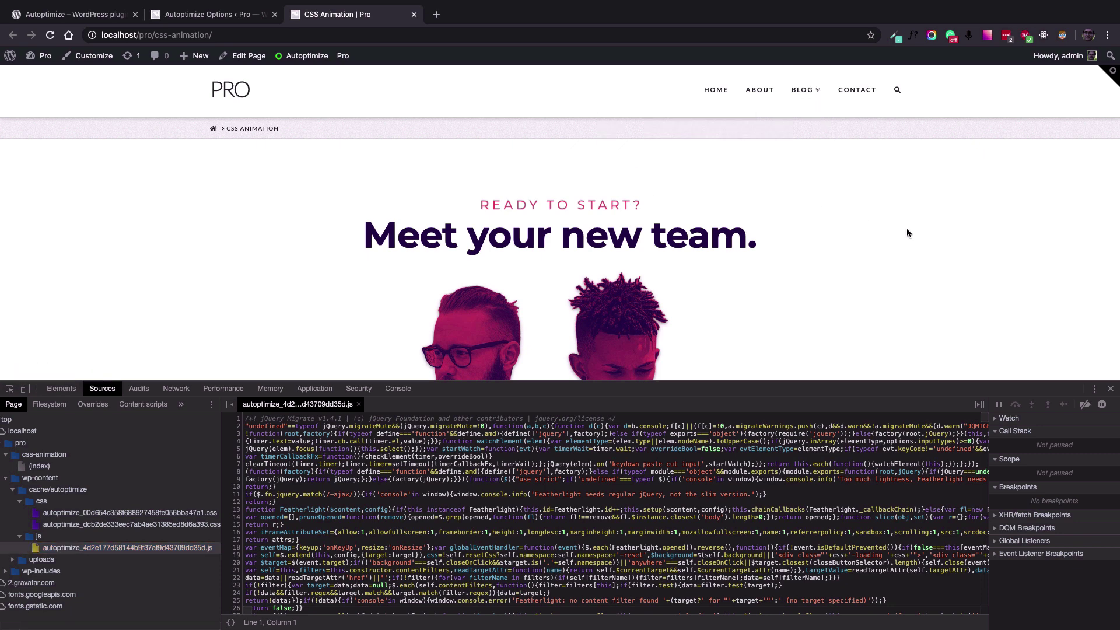
scroll(524, 173, "down", 10)
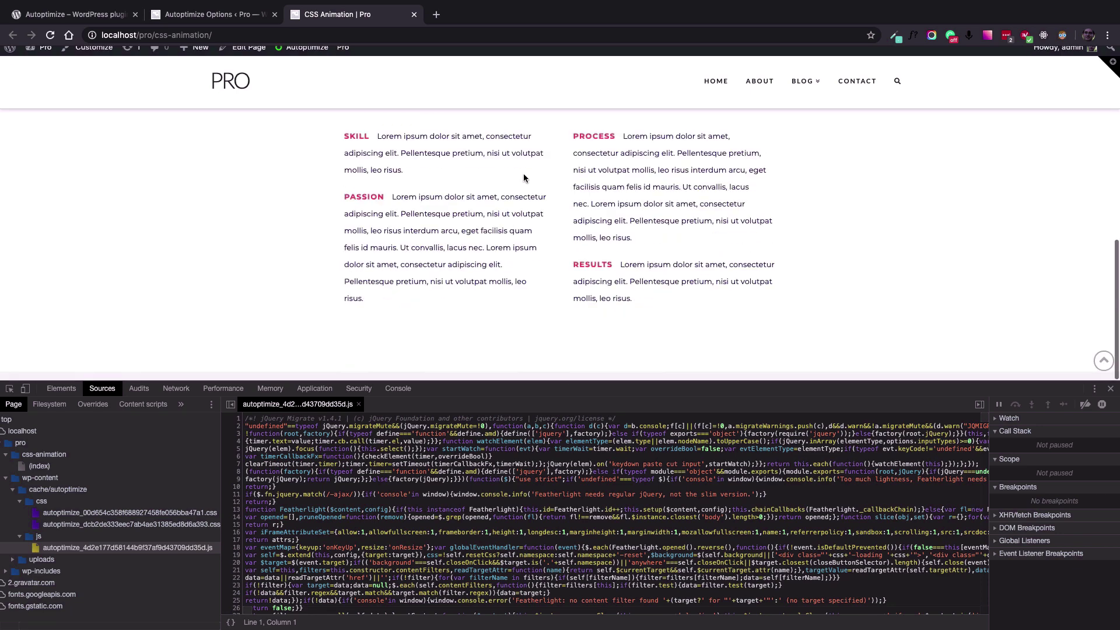
scroll(523, 175, "up", 10)
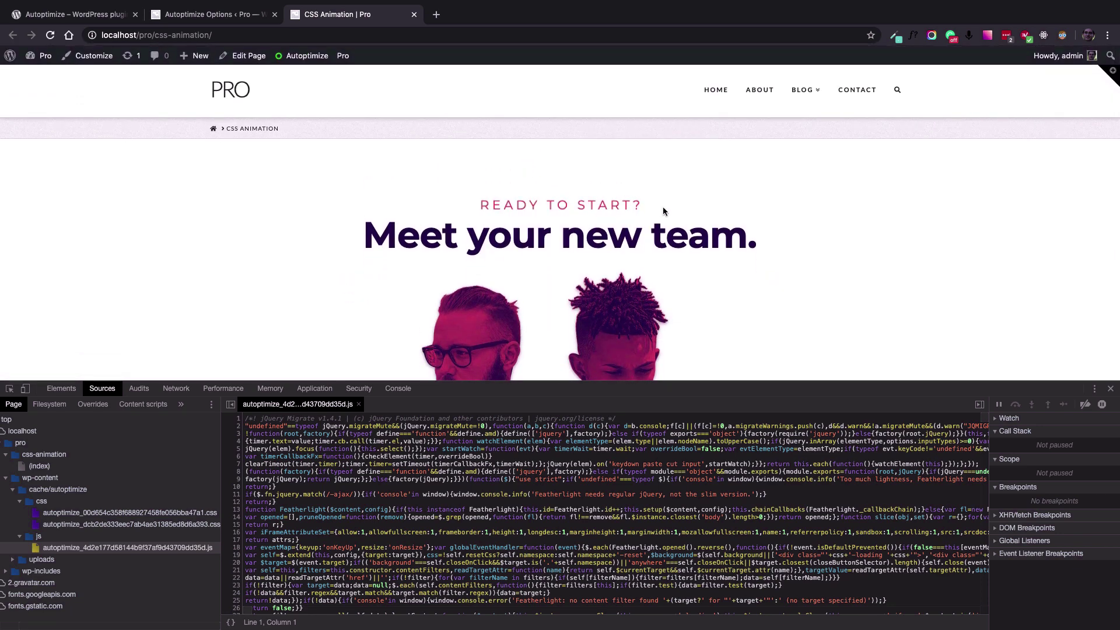
scroll(664, 210, "down", 10)
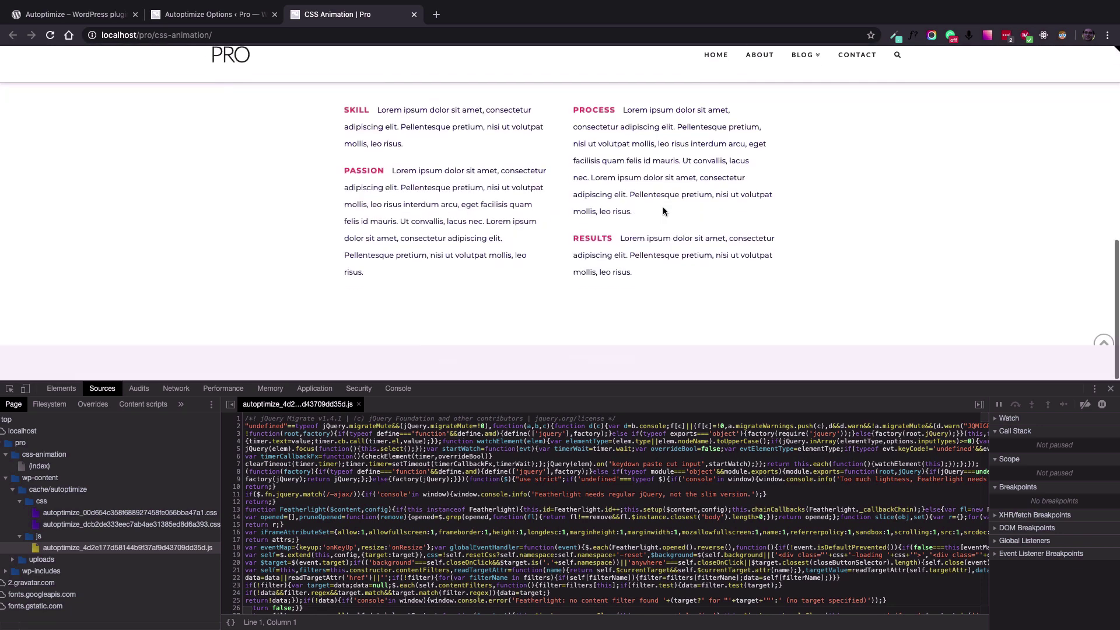
scroll(664, 212, "up", 10)
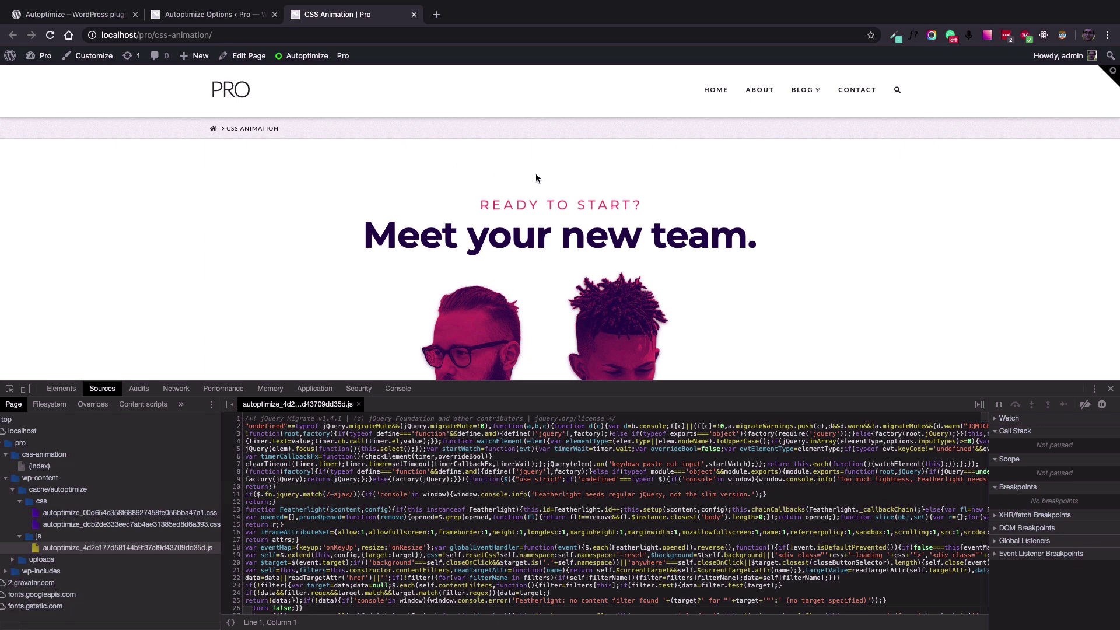
key("super+r")
Untick Optimize JavaScript, CSS and HTML Code in Autoptimize and apply Save Changes and Empty Cache.
left_click(211, 20)
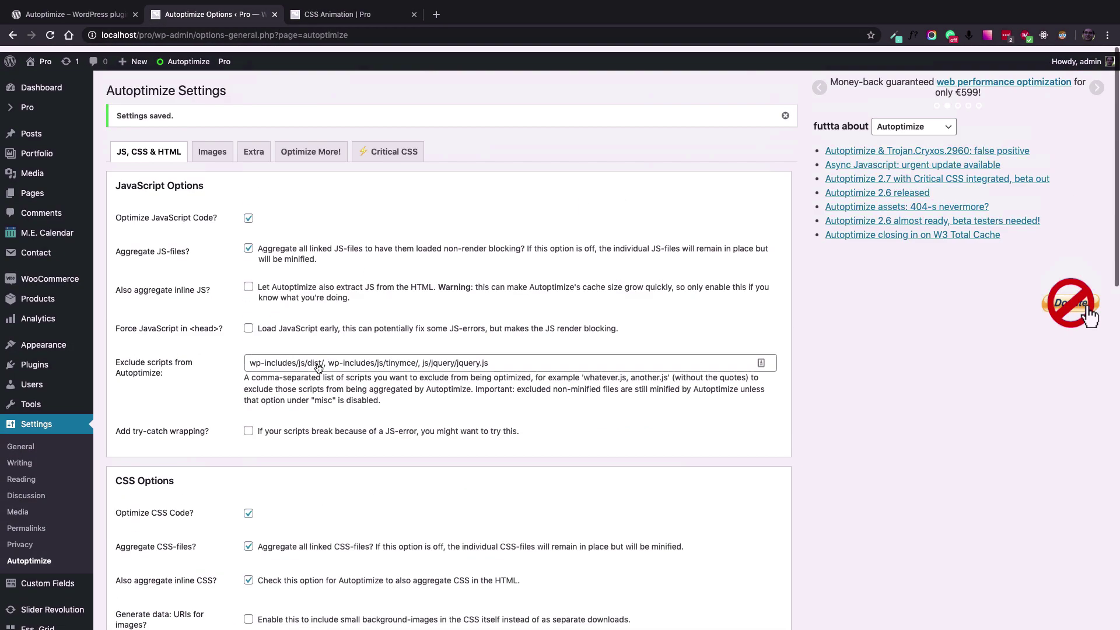
left_click(248, 212)
scroll(249, 284, "down", 4)
left_click(249, 284)
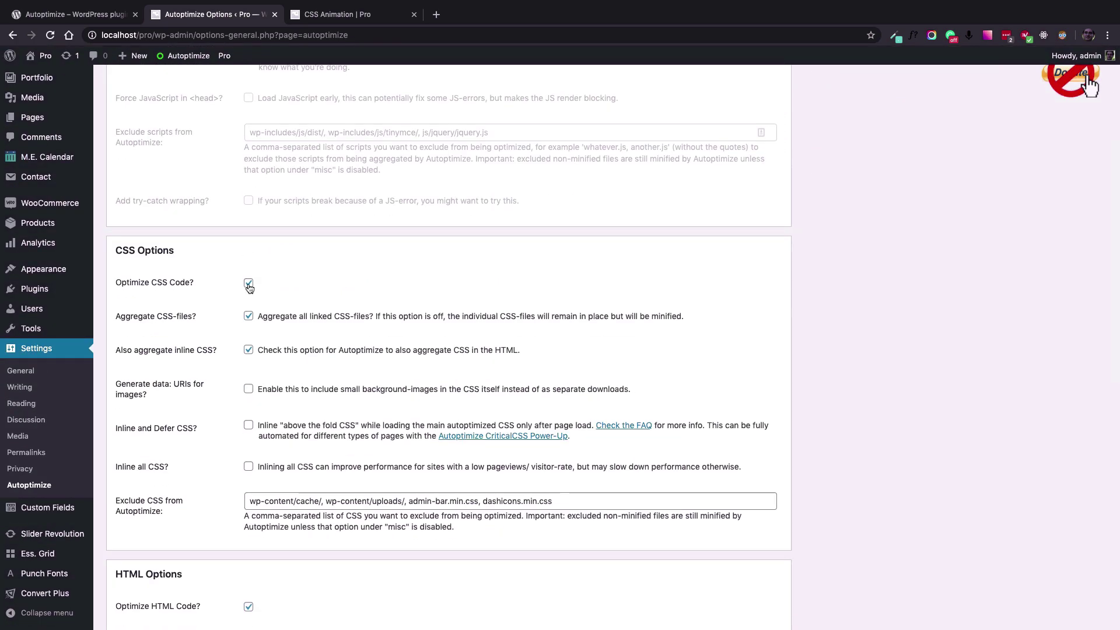
scroll(250, 286, "down", 5)
left_click(248, 328)
scroll(249, 328, "up", 15)
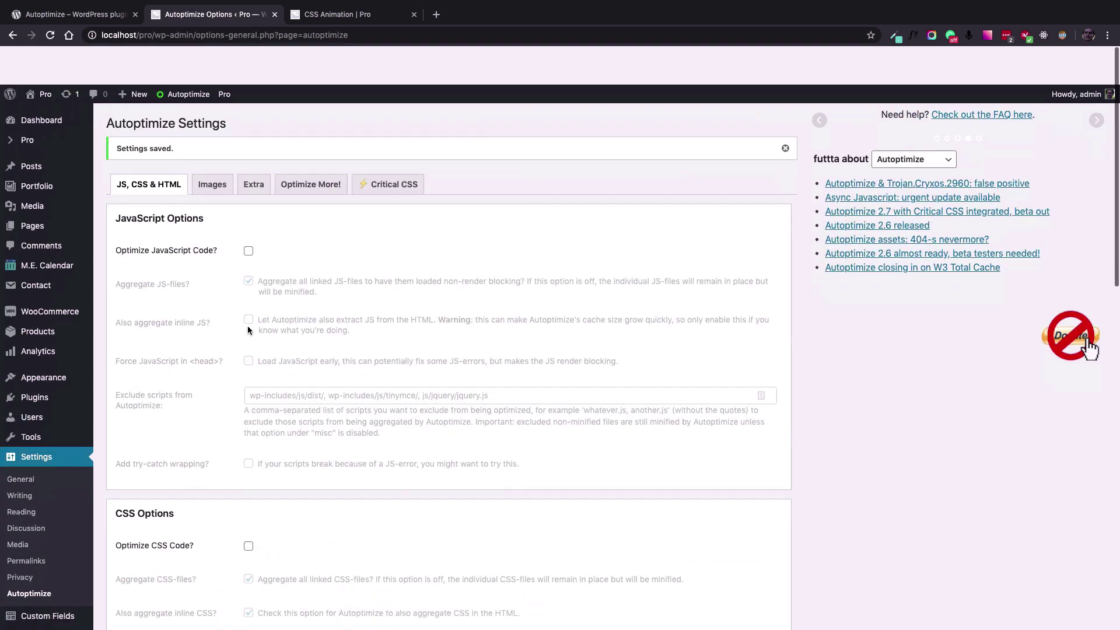
scroll(342, 463, "down", 20)
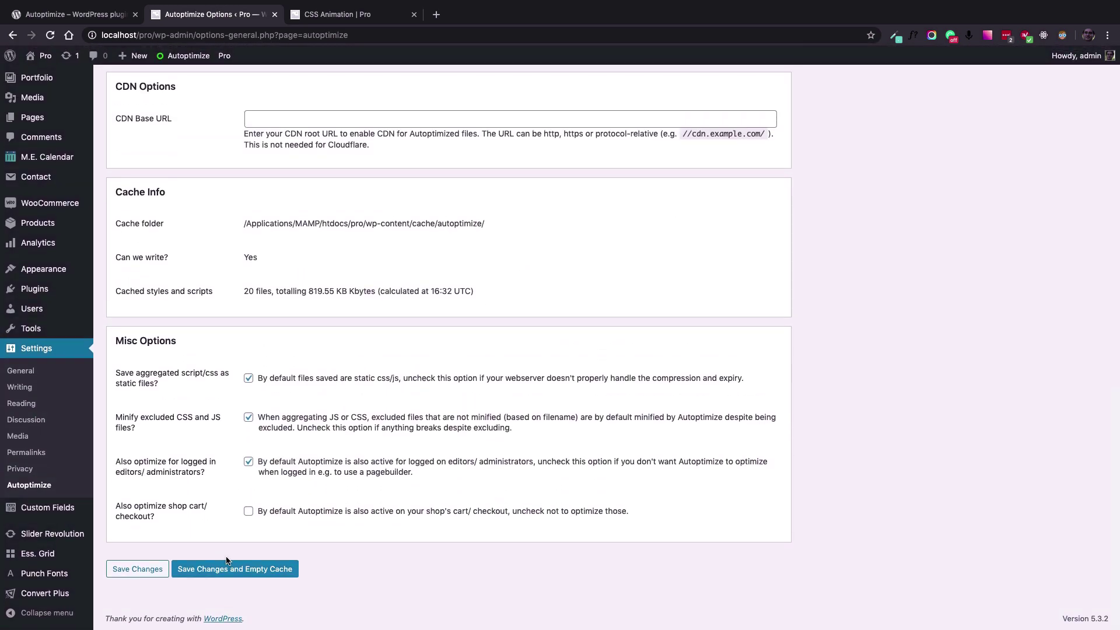
left_click(233, 569)
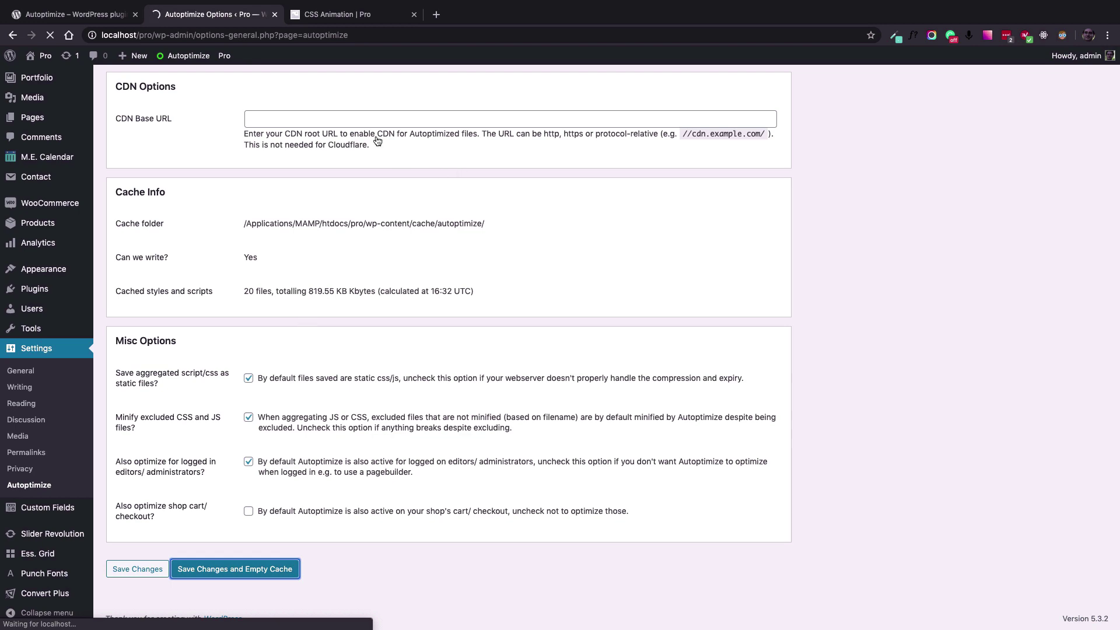
Reload the page and open the original cs.42340b2.js from themes/pro/cornerstone/assets/dist/js/site.
key("ctrl+Tab")
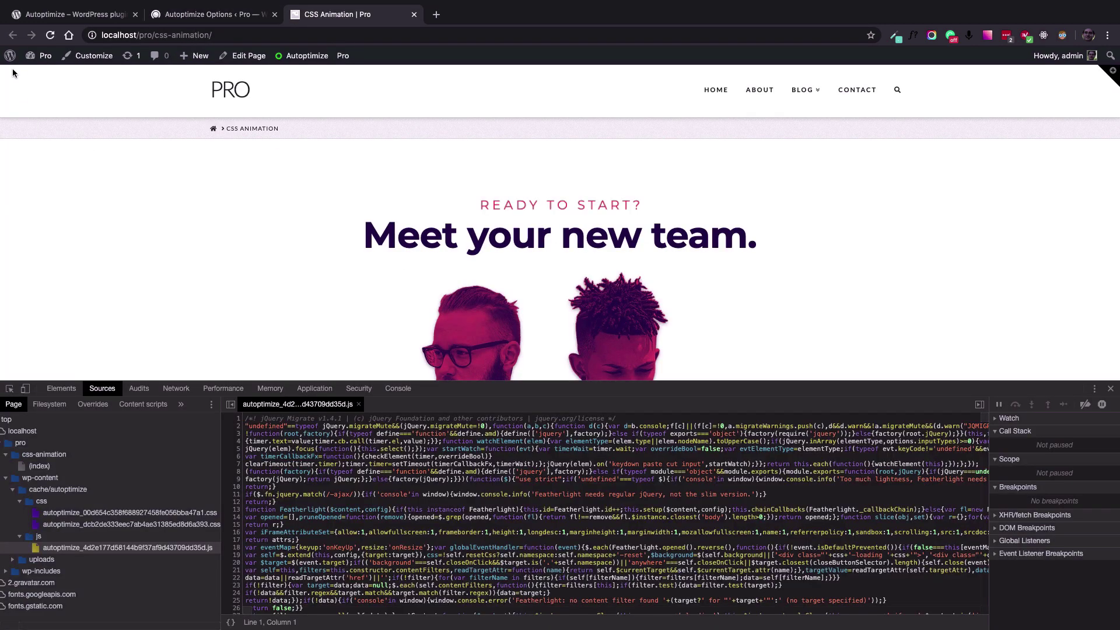
left_click(51, 35)
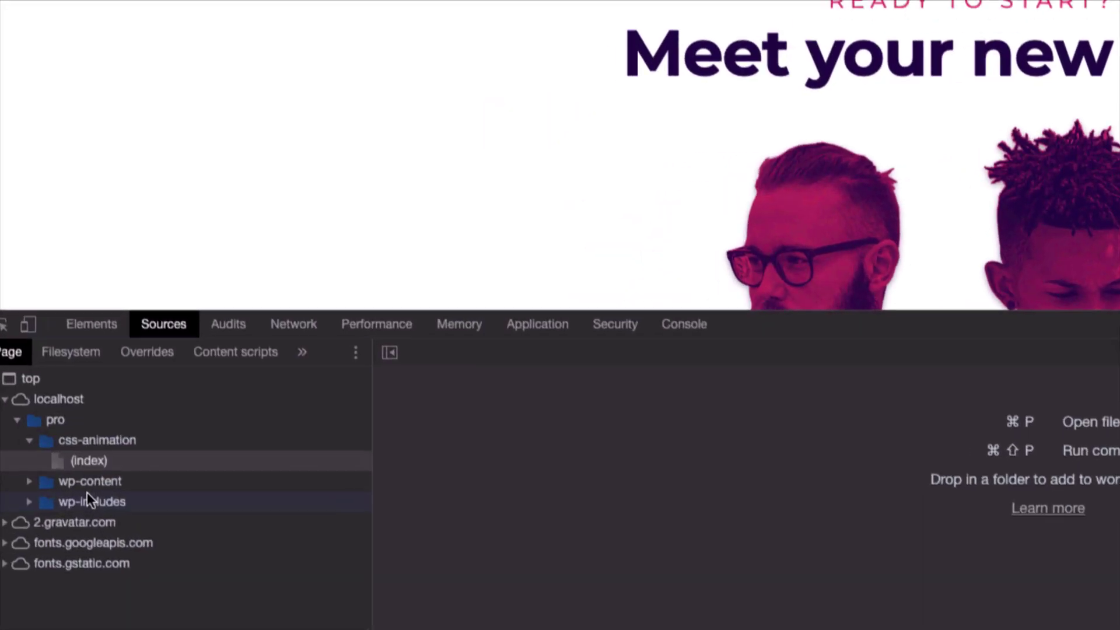
left_click(28, 481)
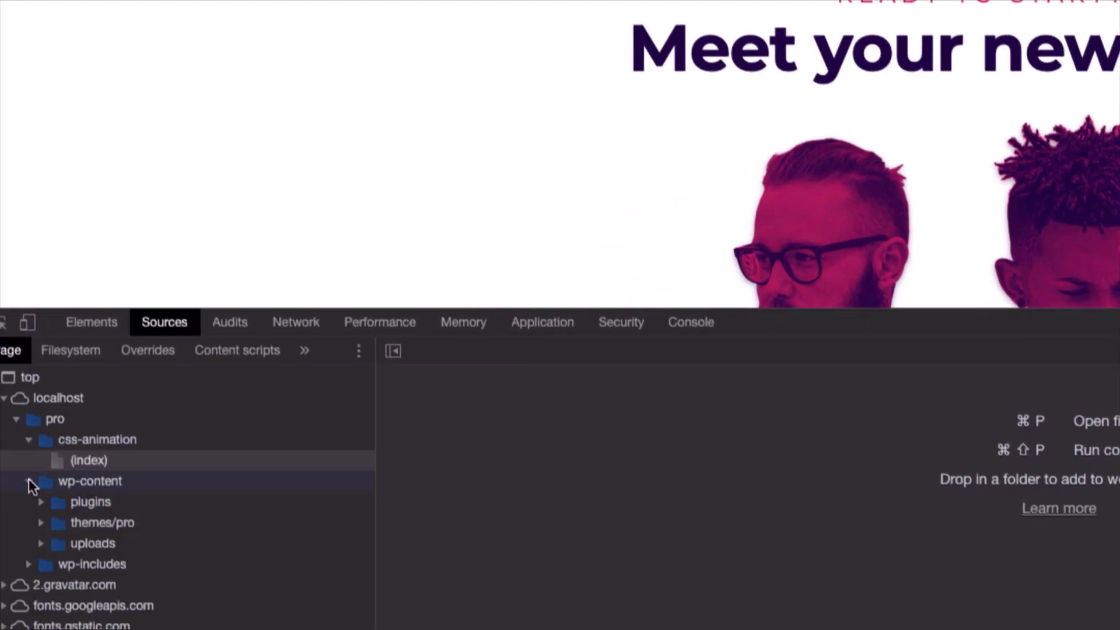
left_click(42, 520)
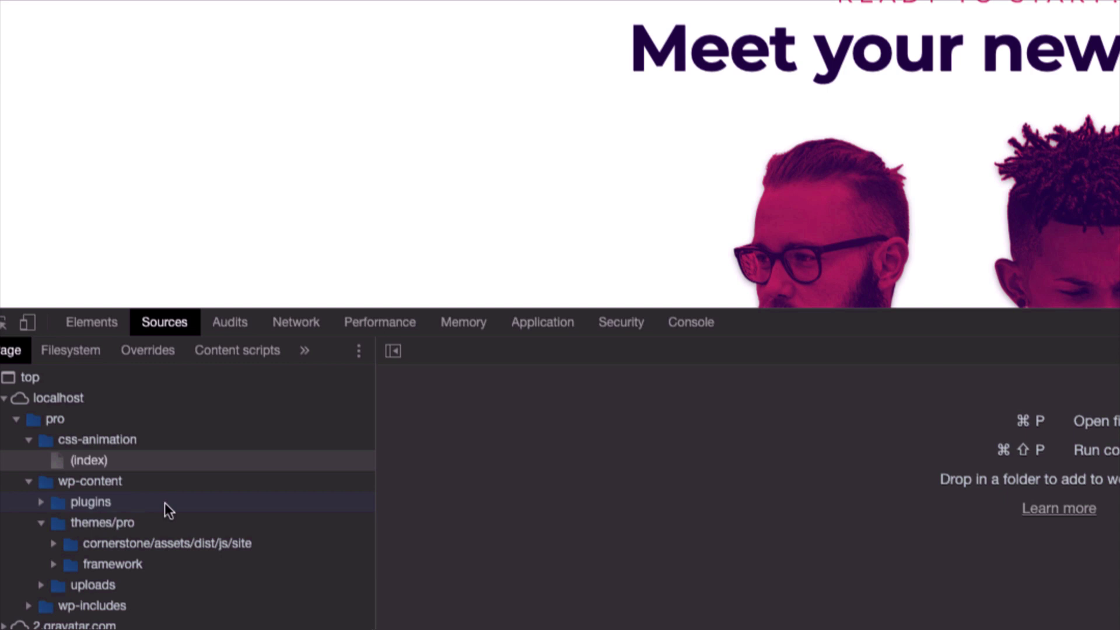
left_click(54, 543)
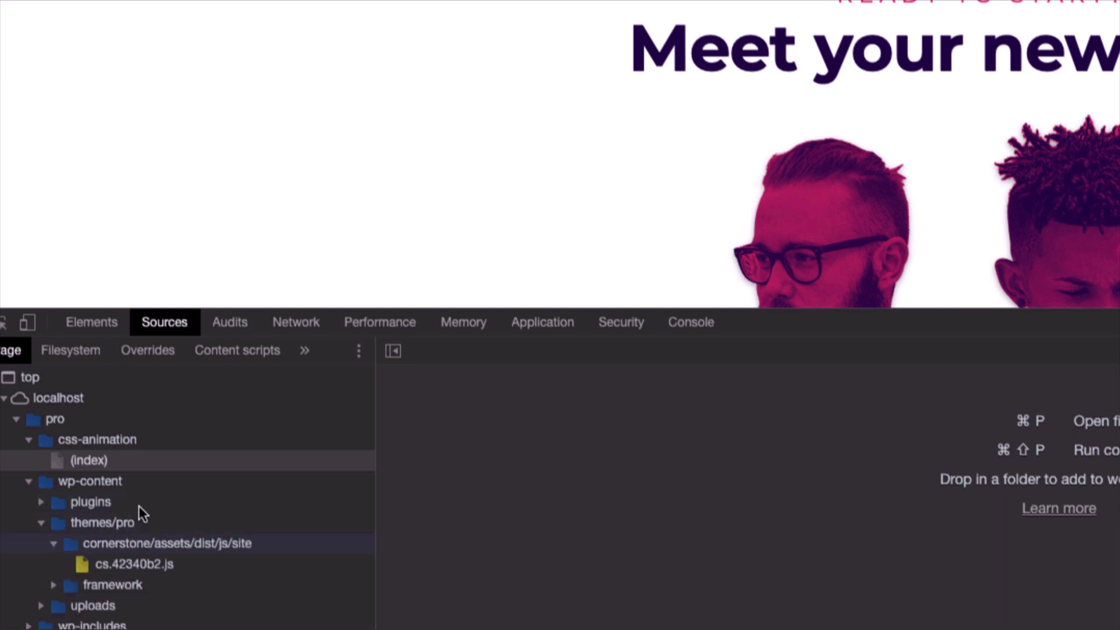
left_click(164, 564)
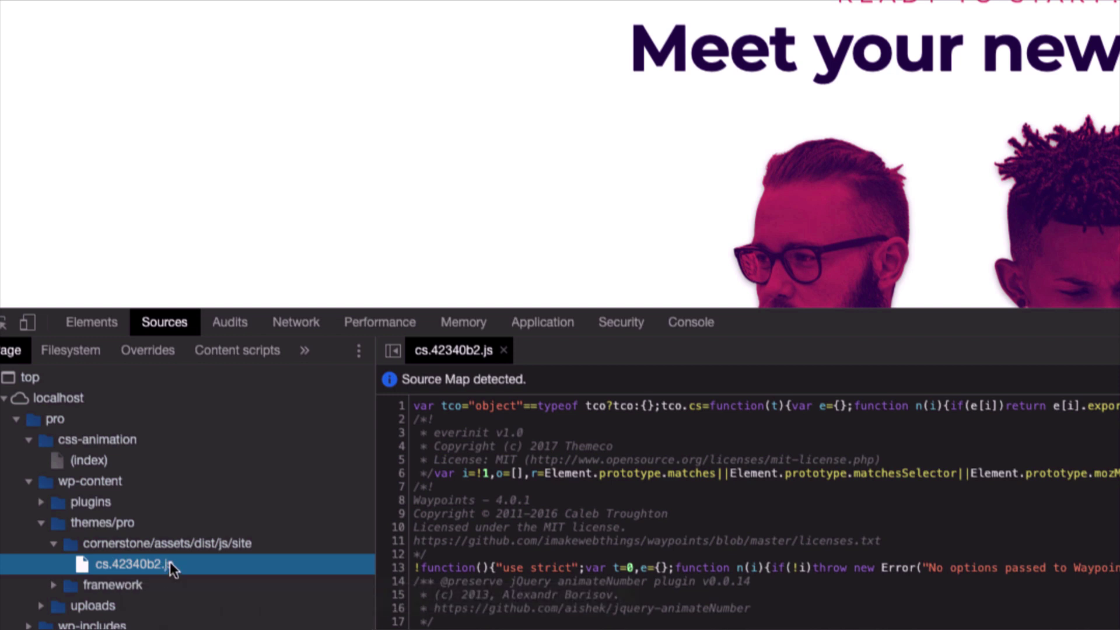
Copy the link address of cs.42340b2.js.
right_click(170, 562)
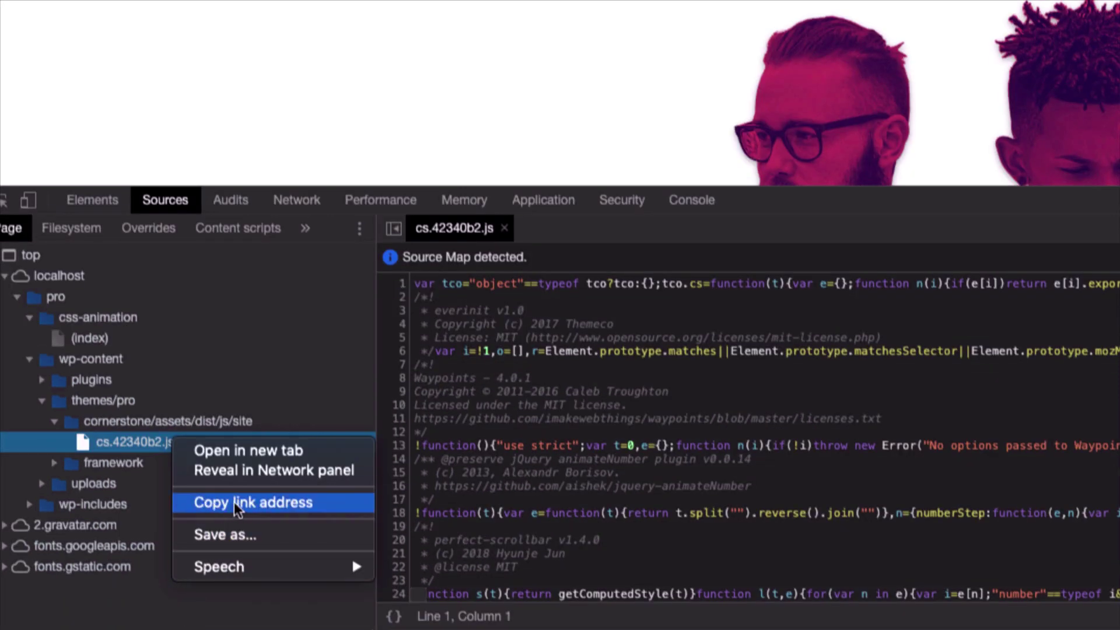
left_click(237, 504)
right_click(233, 502)
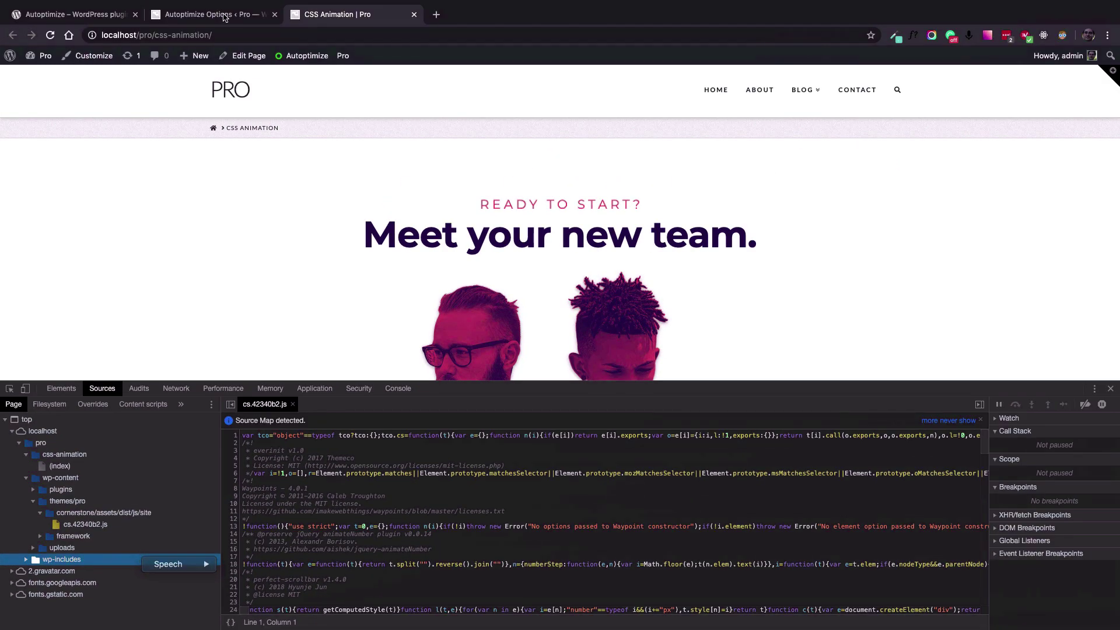
Re-tick Optimize JavaScript, CSS and HTML Code in the Autoptimize settings.
key("Escape")
left_click(192, 15)
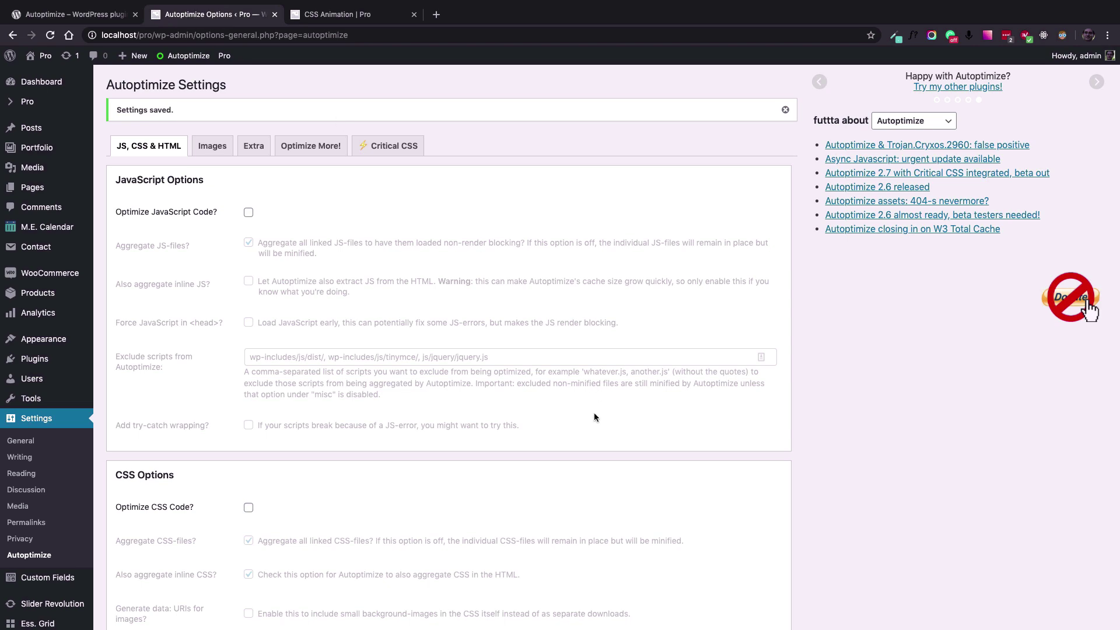
left_click(248, 212)
scroll(248, 245, "down", 4)
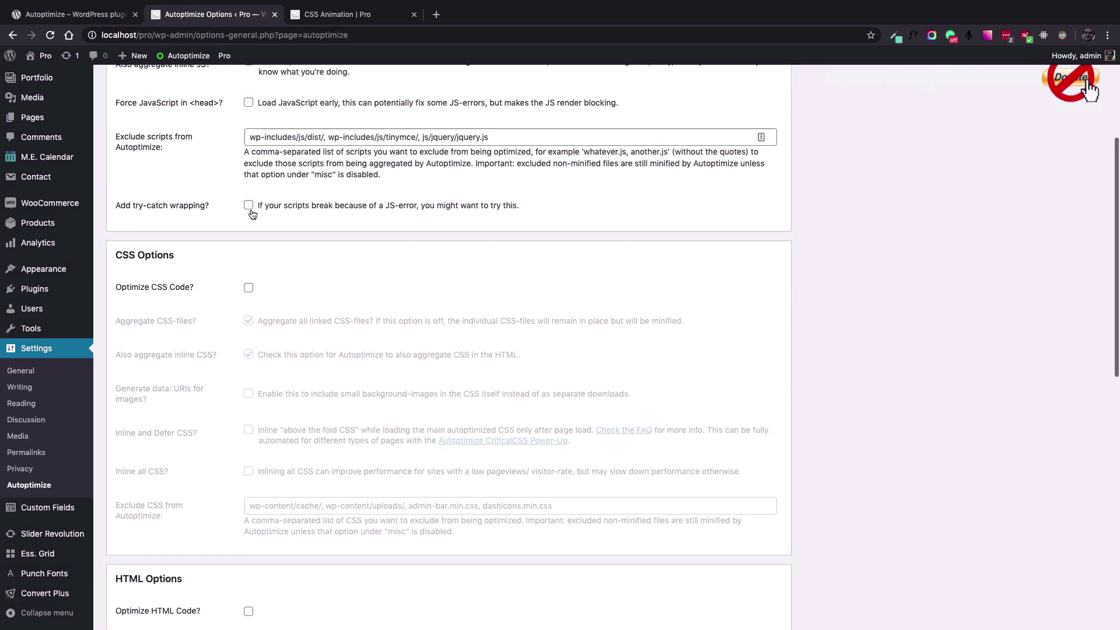
left_click(248, 270)
scroll(249, 280, "down", 5)
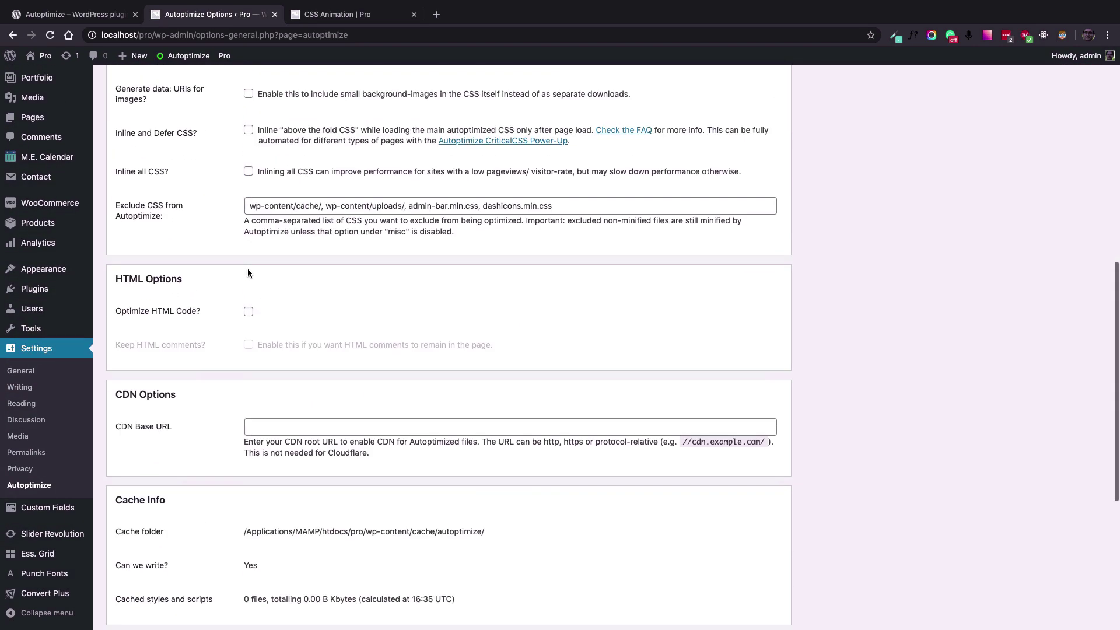
left_click(249, 311)
Scroll to and select the 'Exclude scripts from Autoptimize' setting.
scroll(248, 313, "down", 3)
scroll(249, 314, "up", 4)
scroll(249, 314, "down", 8)
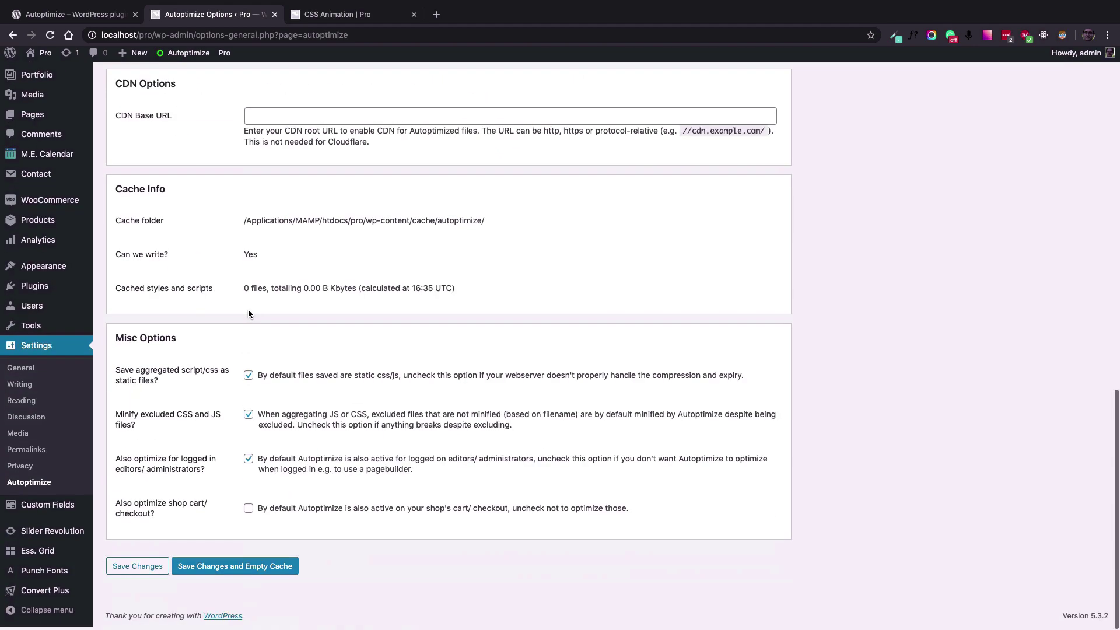
scroll(248, 315, "up", 10)
scroll(248, 314, "up", 3)
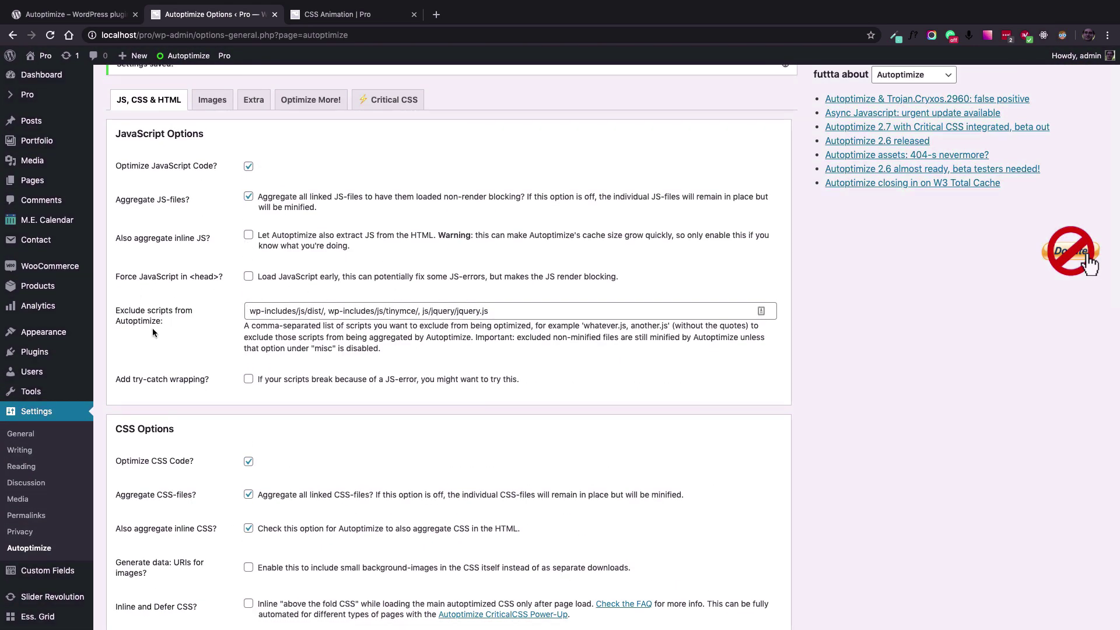
triple_click(131, 313)
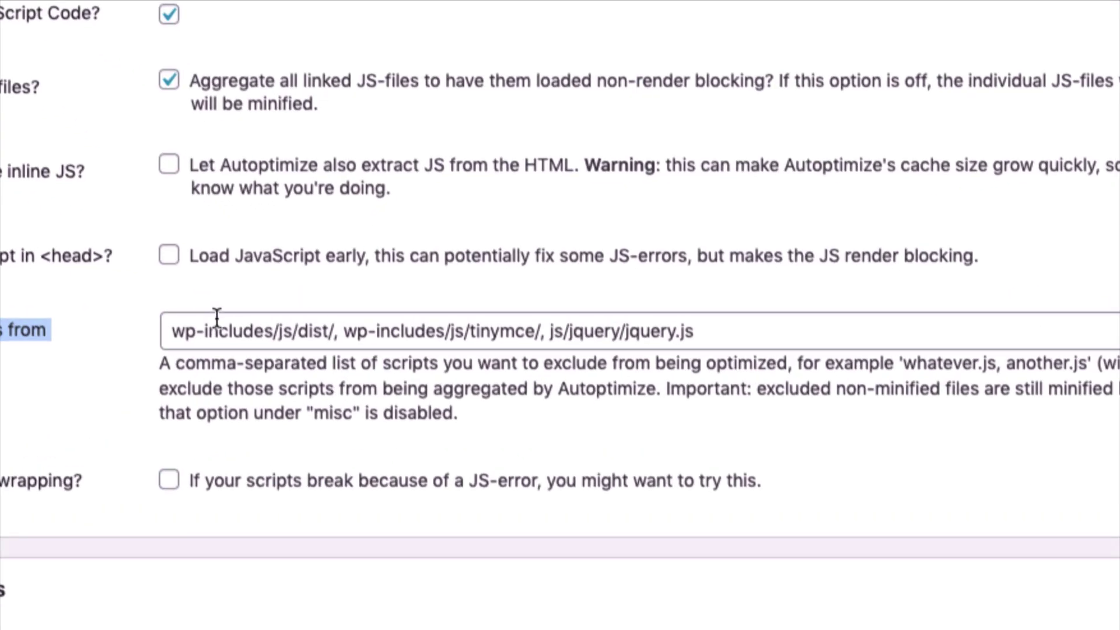
left_click(757, 333)
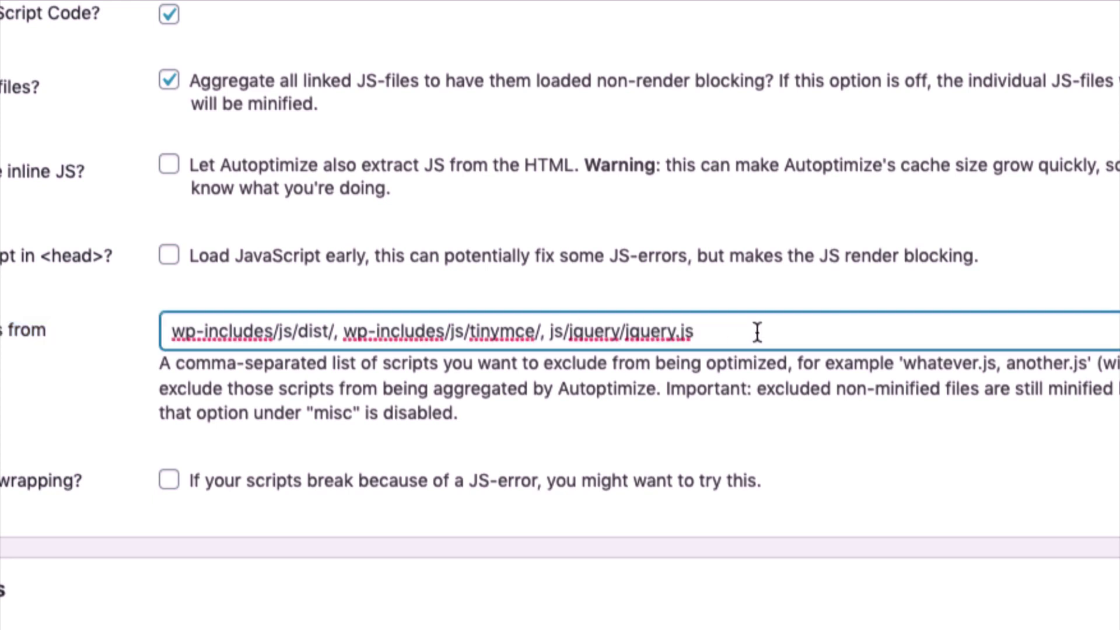
type(",")
key("super+v")
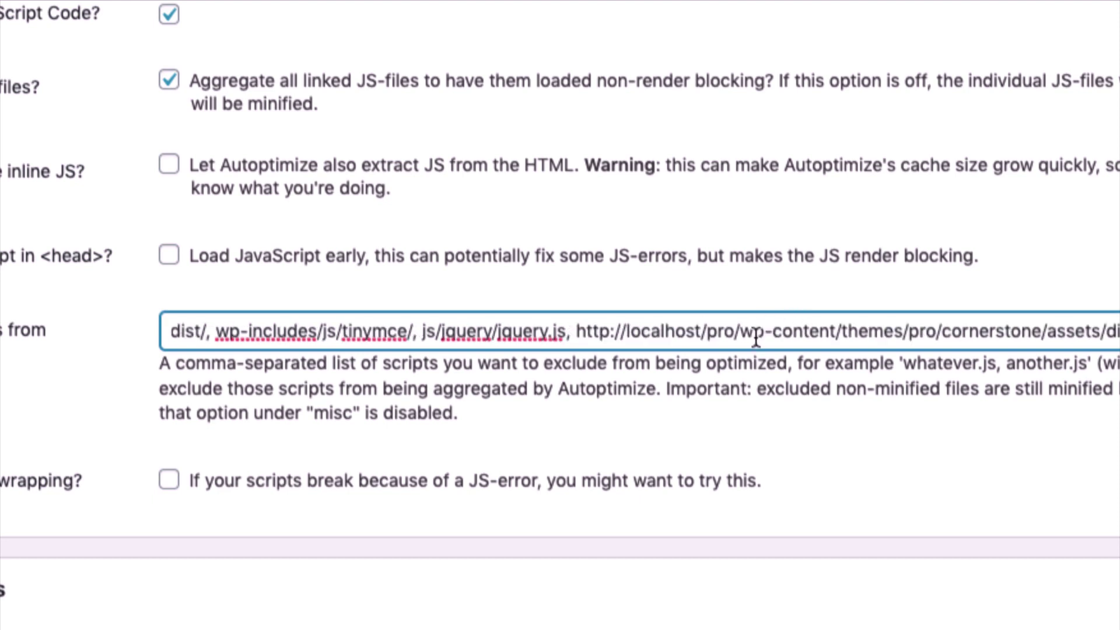
scroll(752, 356, "down", 1)
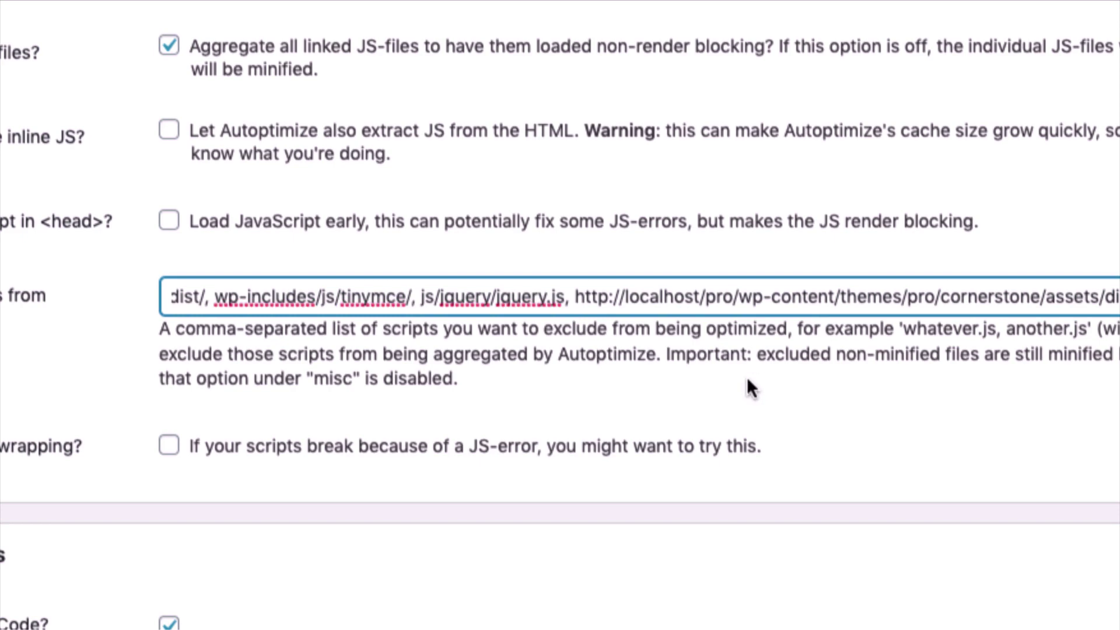
scroll(746, 376, "right", 1)
scroll(747, 377, "left", 1)
left_click_drag(740, 296, 574, 290)
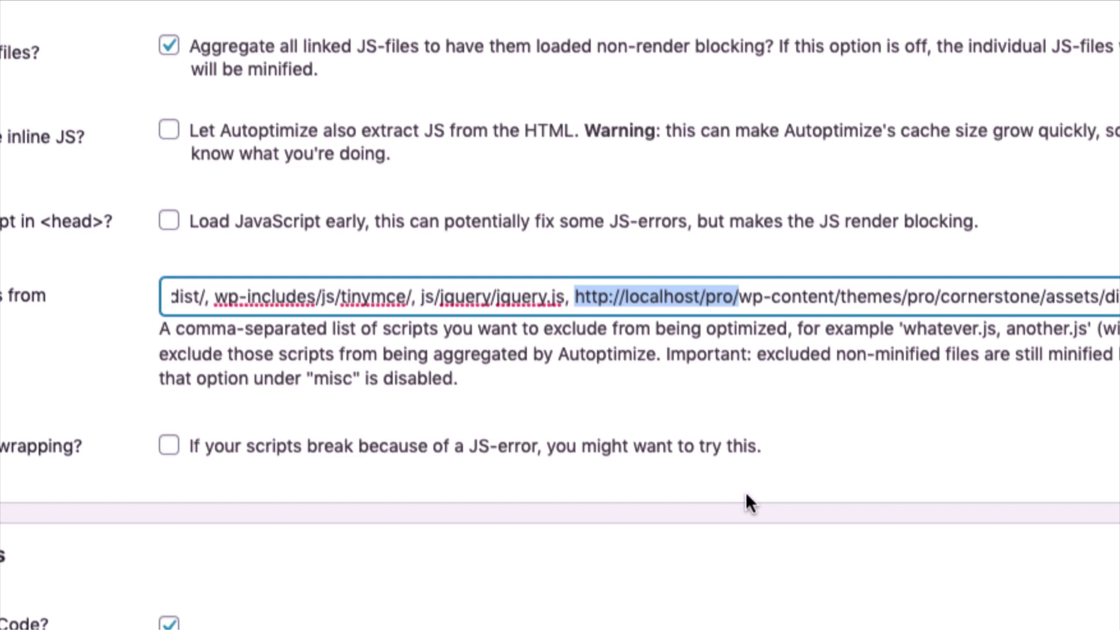
key("BackSpace")
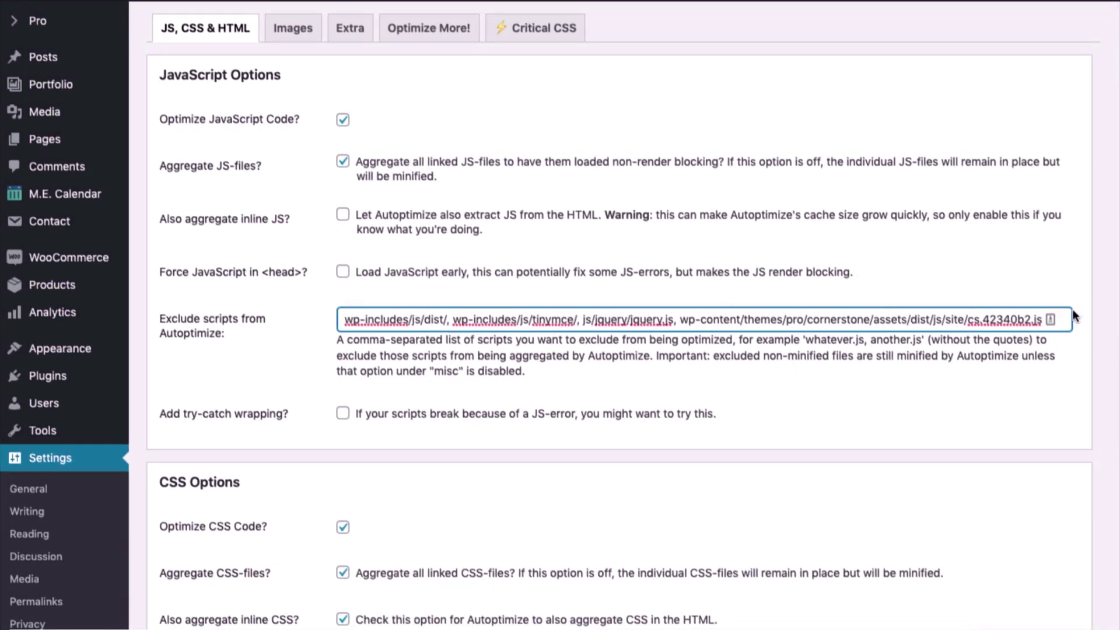
double_click(1011, 319)
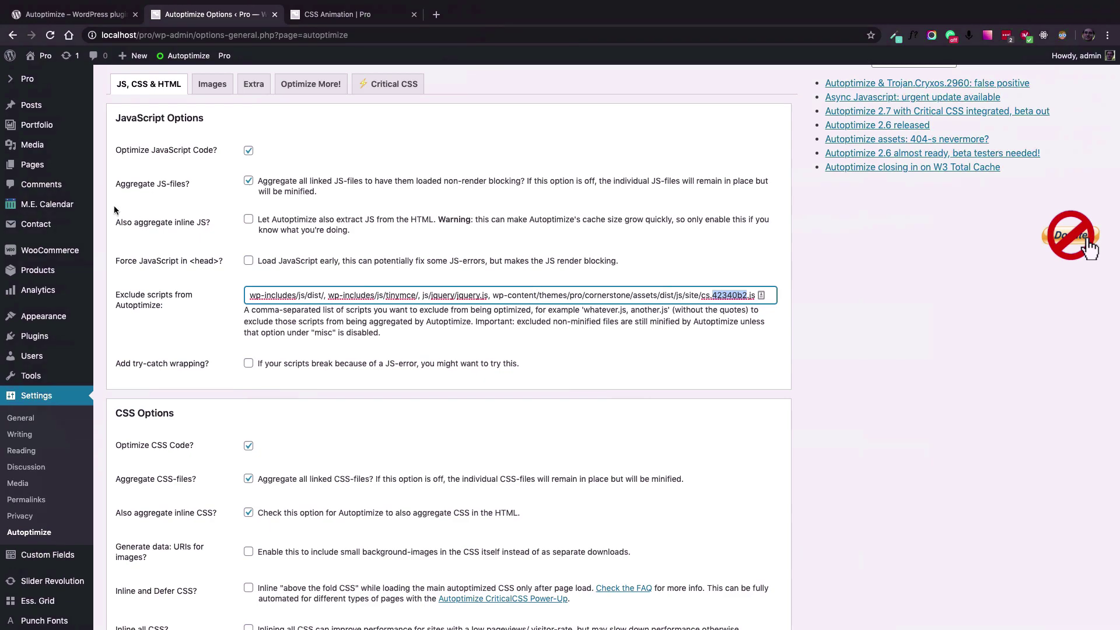
scroll(36, 528, "down", 15)
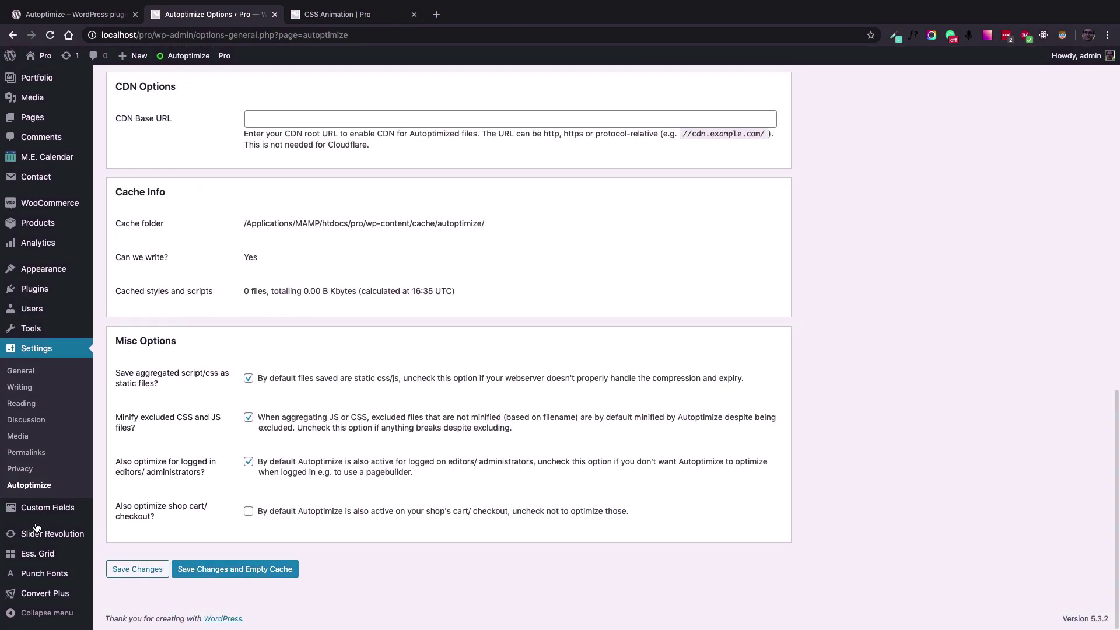
Save the Autoptimize settings with an emptied cache and reload the CSS Animation | Pro page.
left_click(270, 567)
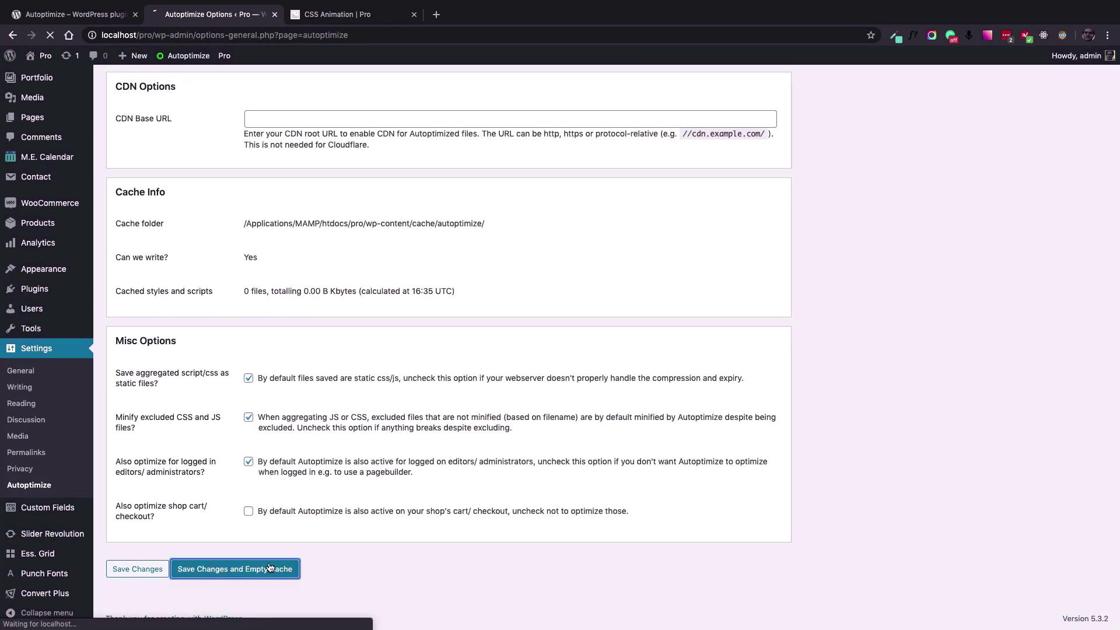
left_click(352, 18)
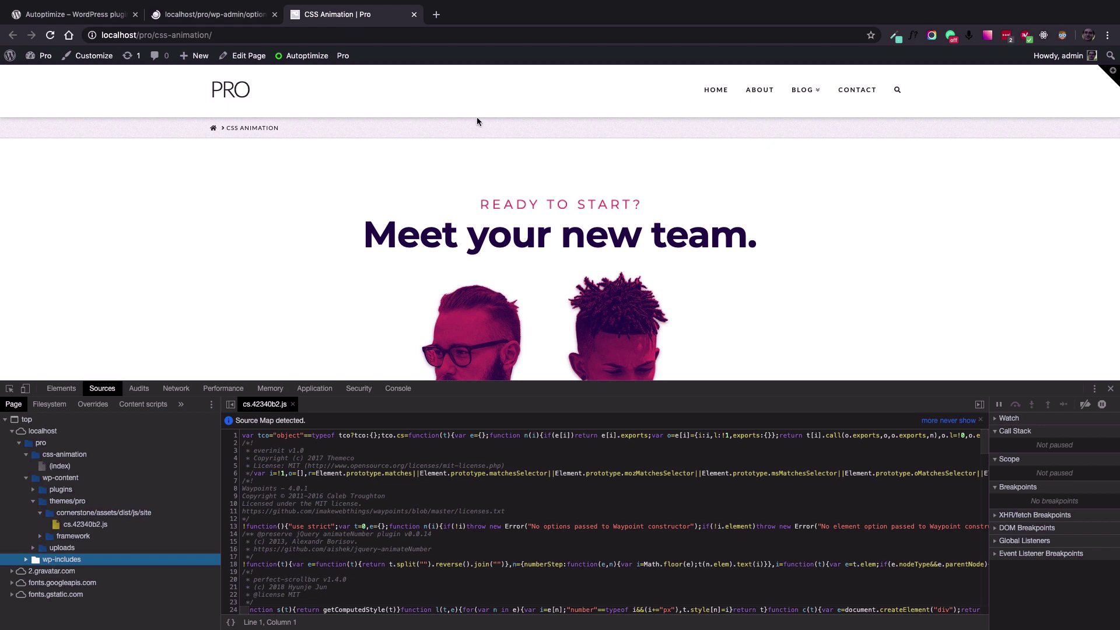
left_click(50, 37)
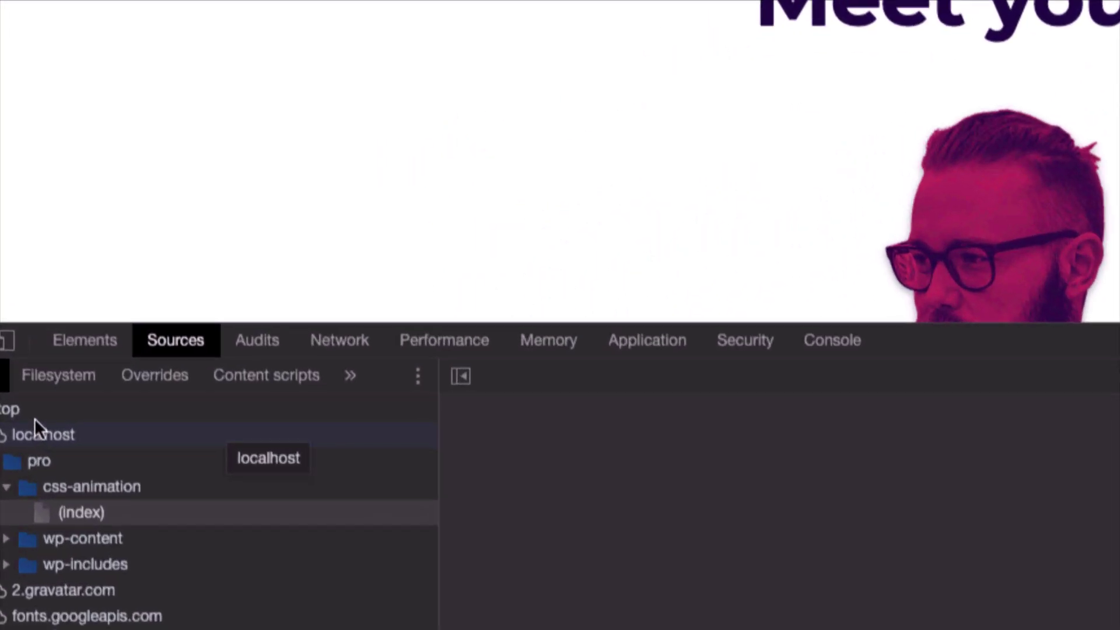
Open the merged autoptimize and autoptimize_single JS files from wp-content's cache/autoptimize/js folder.
left_click(59, 538)
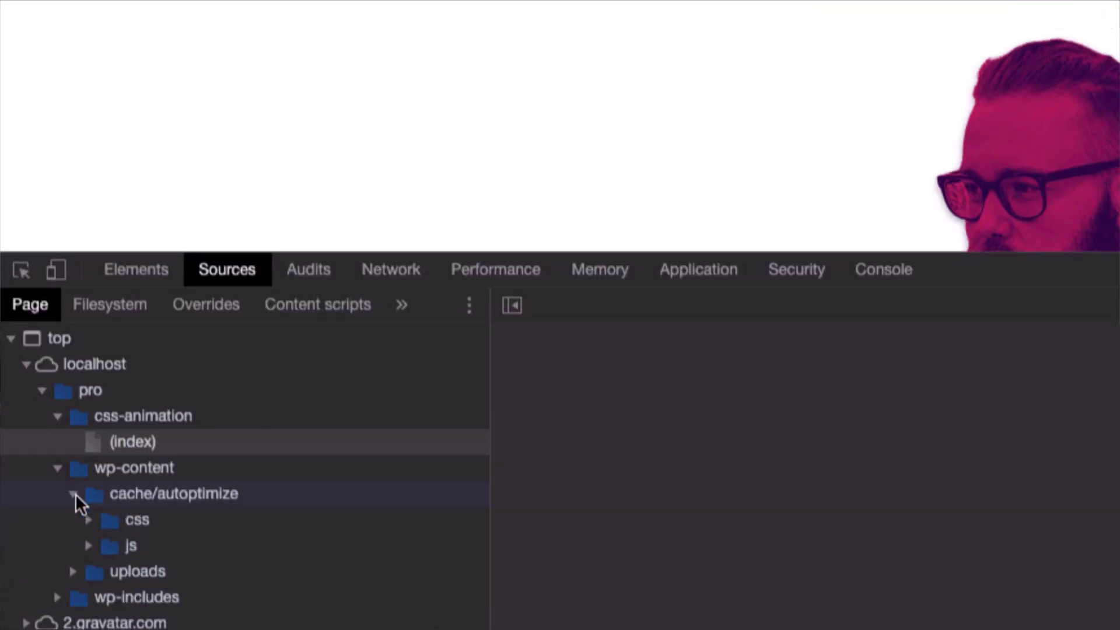
left_click(88, 545)
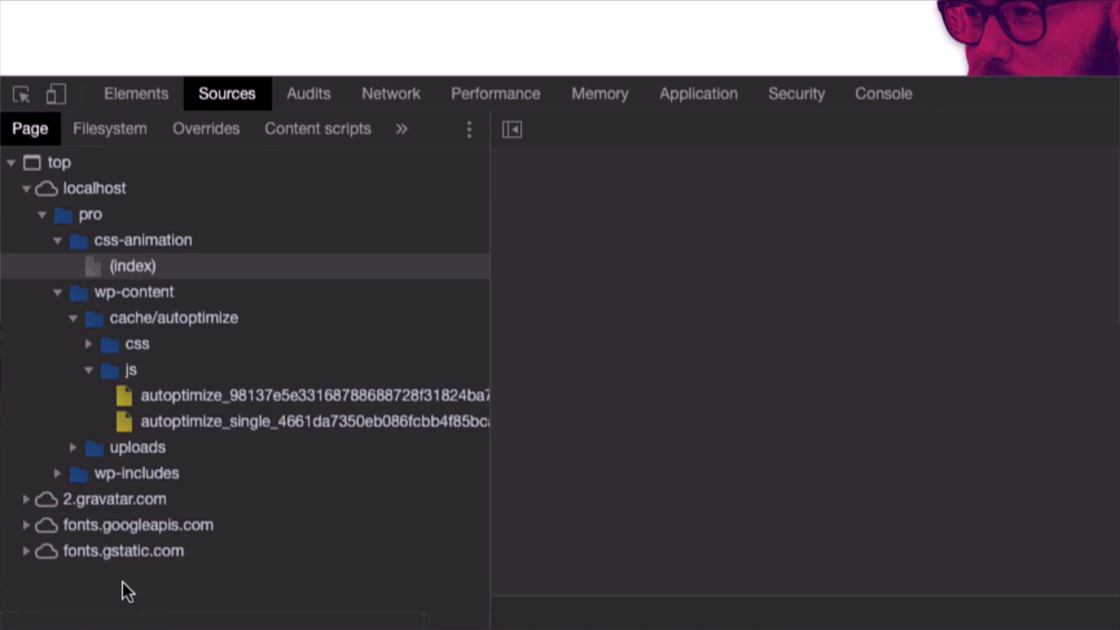
left_click(358, 400)
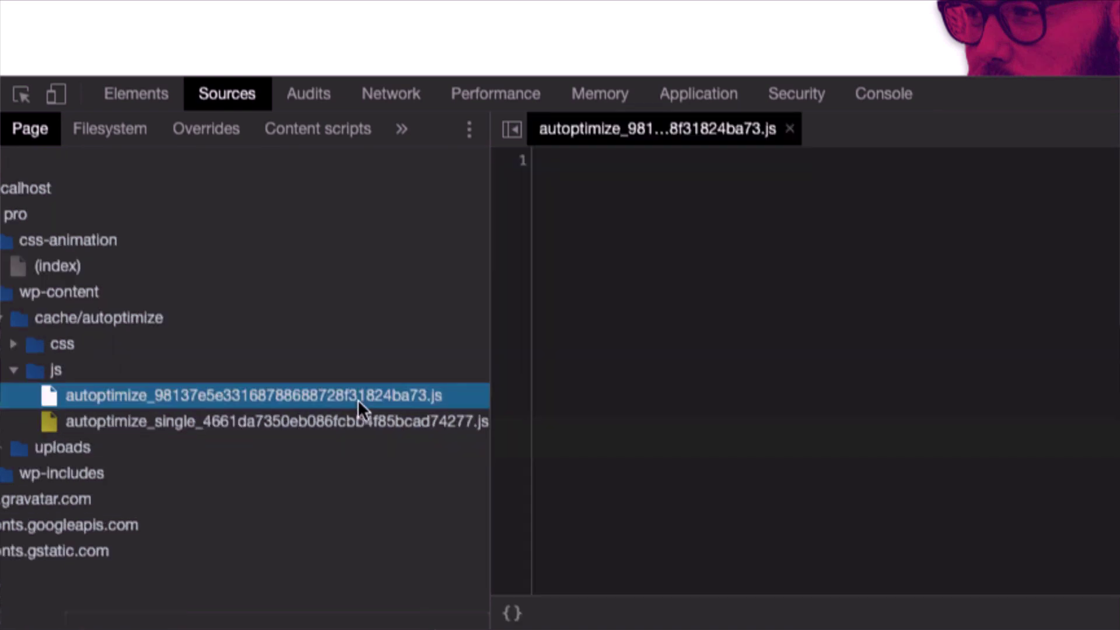
left_click(354, 421)
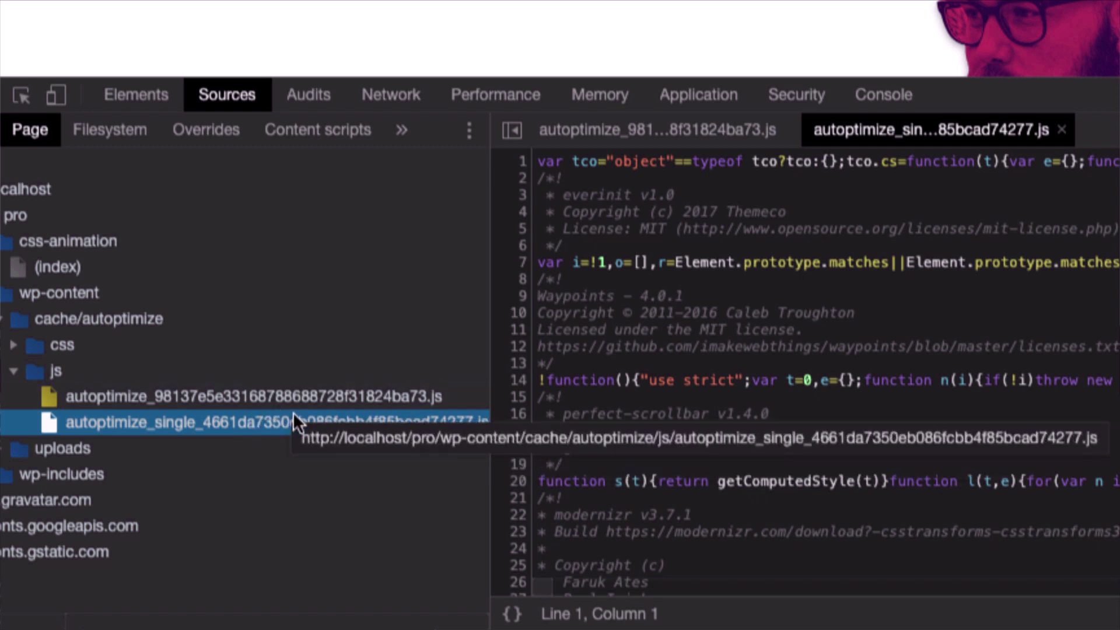
Review the autoptimize_single script's code, then close both autoptimize JS files.
left_click(657, 188)
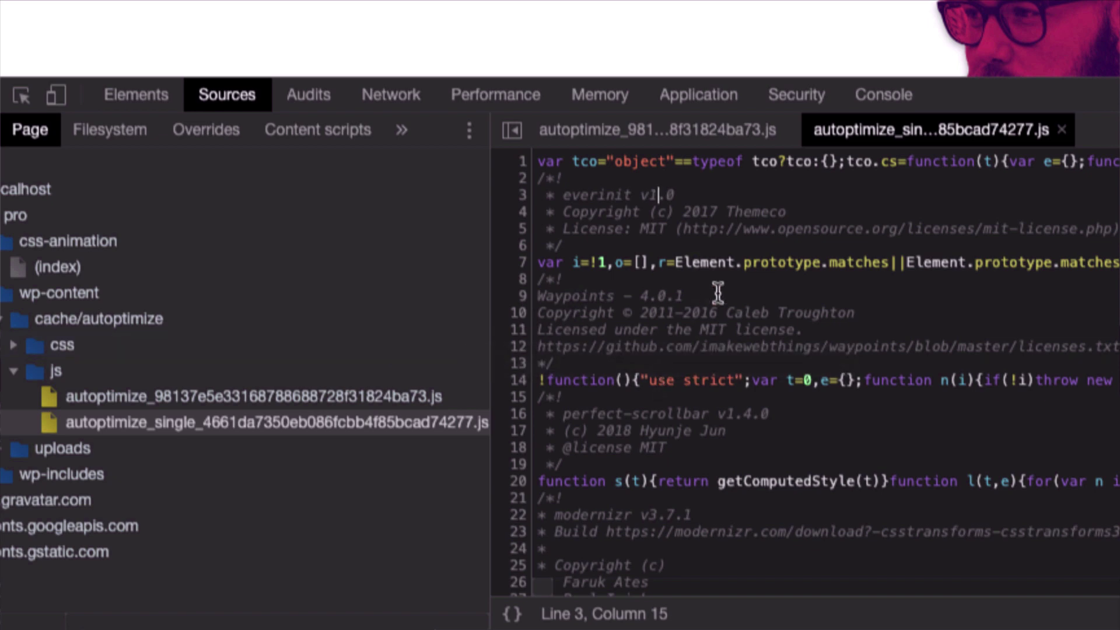
scroll(717, 293, "down", 20)
scroll(718, 292, "up", 20)
left_click(1061, 130)
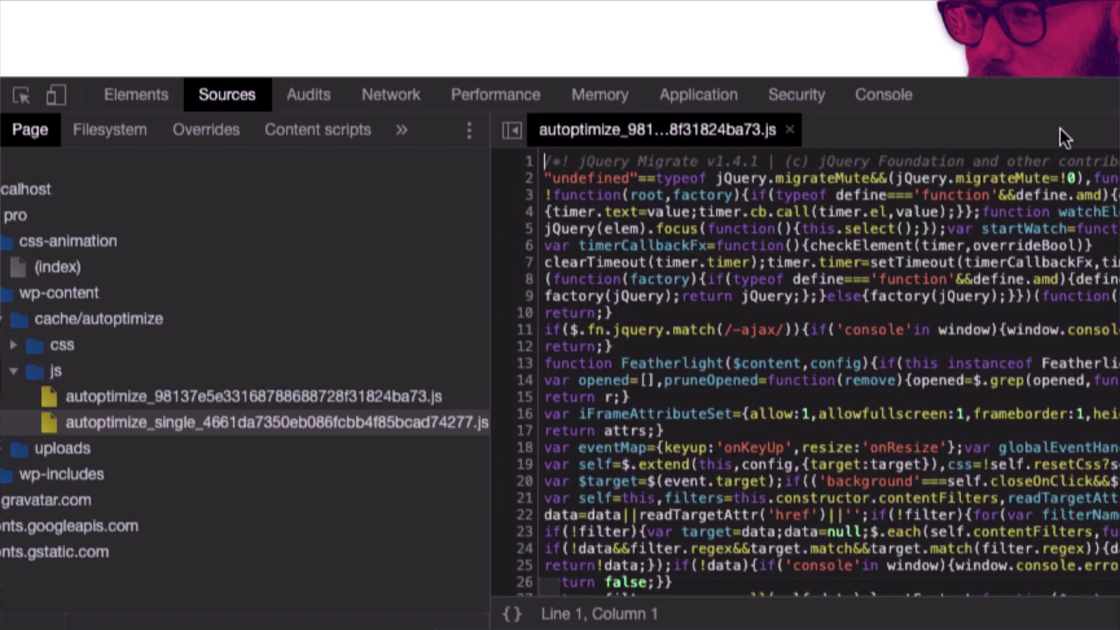
left_click(790, 129)
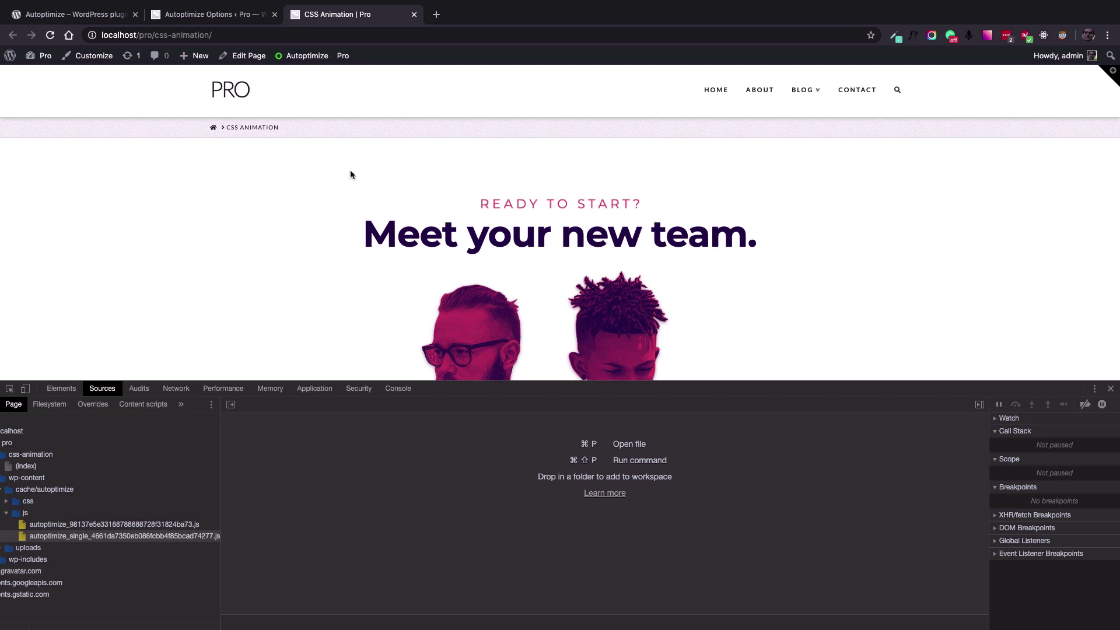
Go back to the Autoptimize Options page and check the admin-bar Cache Info.
left_click(204, 16)
mouse_move(182, 62)
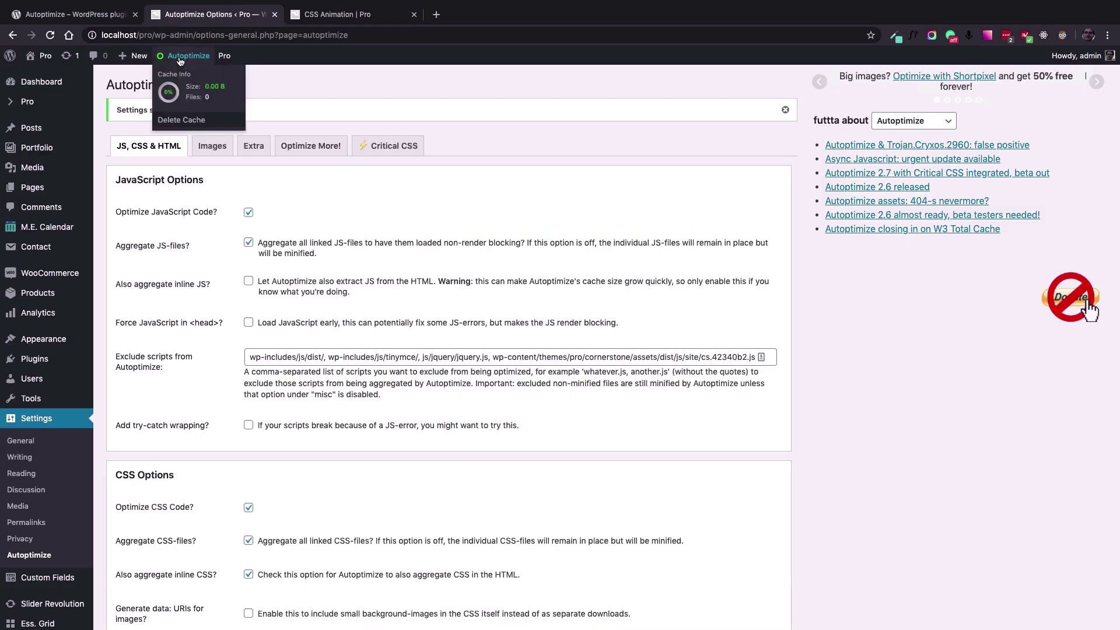